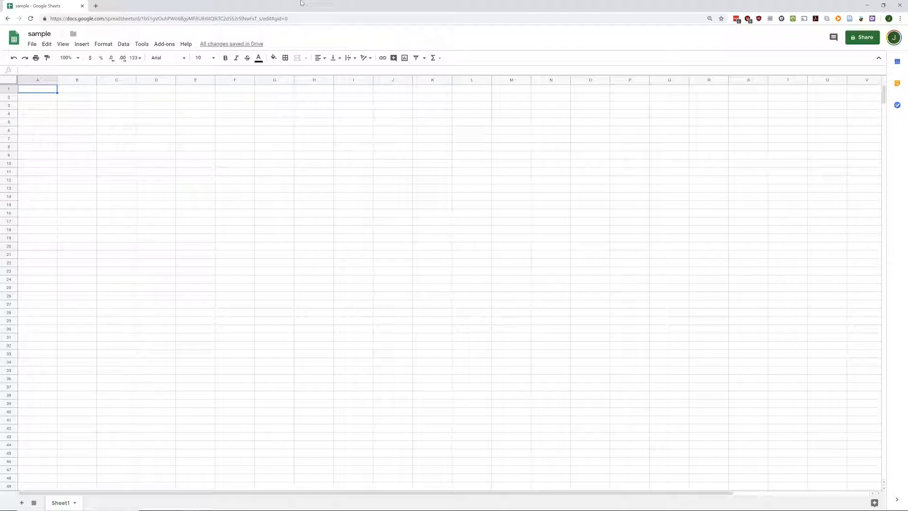
Step: Enter =SUM(2+2) in A1, choosing SUM from the autocomplete, so it displays 4
text(=)
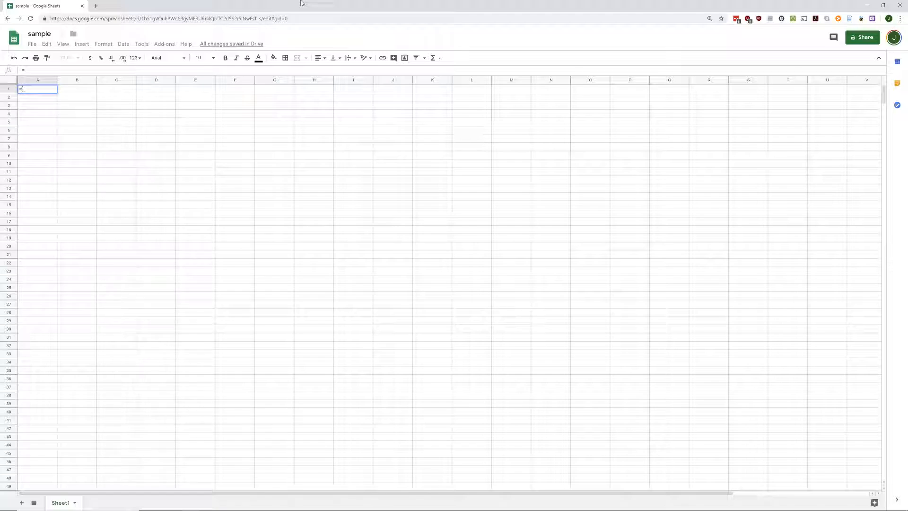
text(sum)
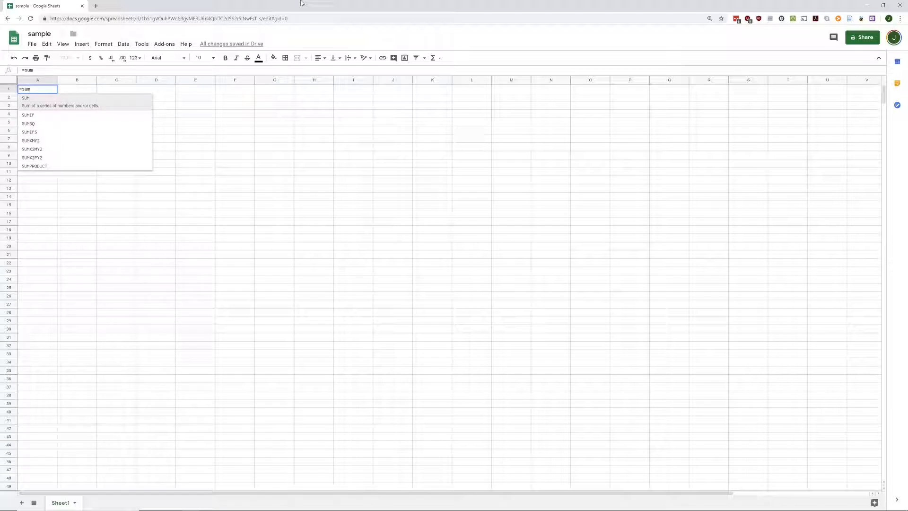
key(Down)
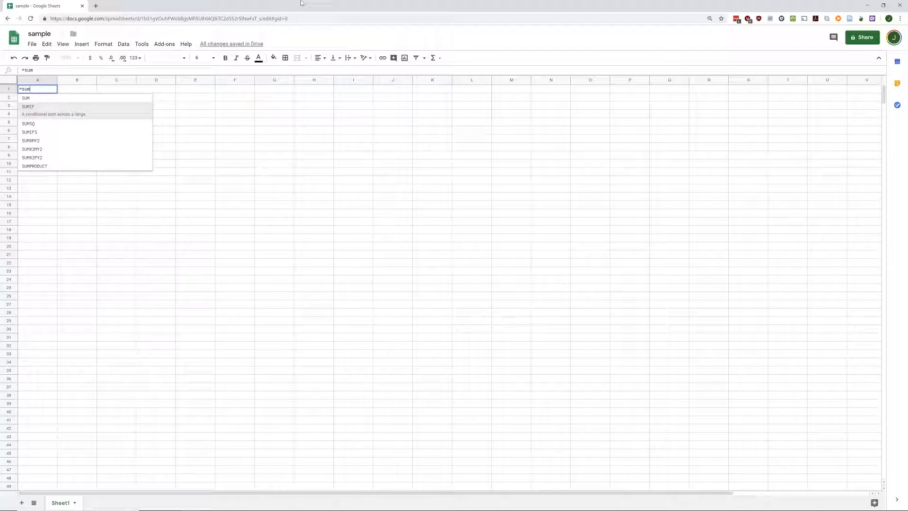
key(Down)
key(Down)
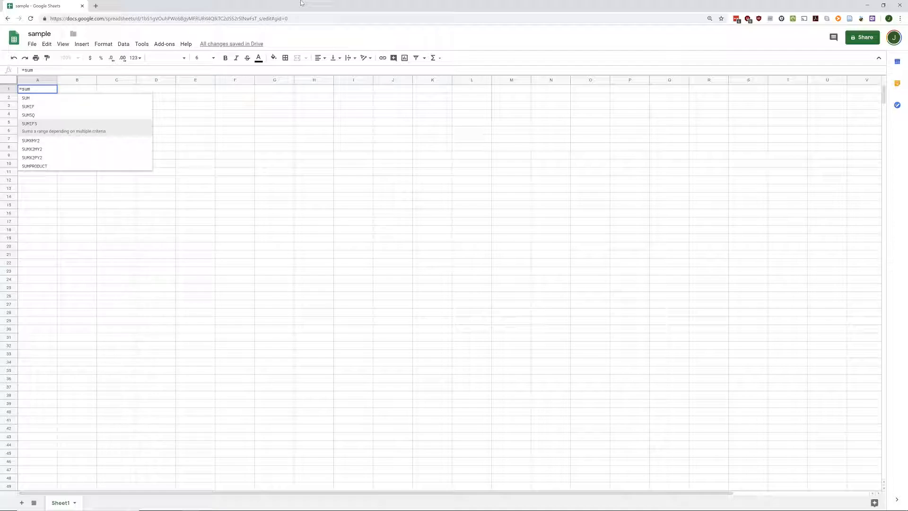
key(Up)
key(Up)
key(Up)
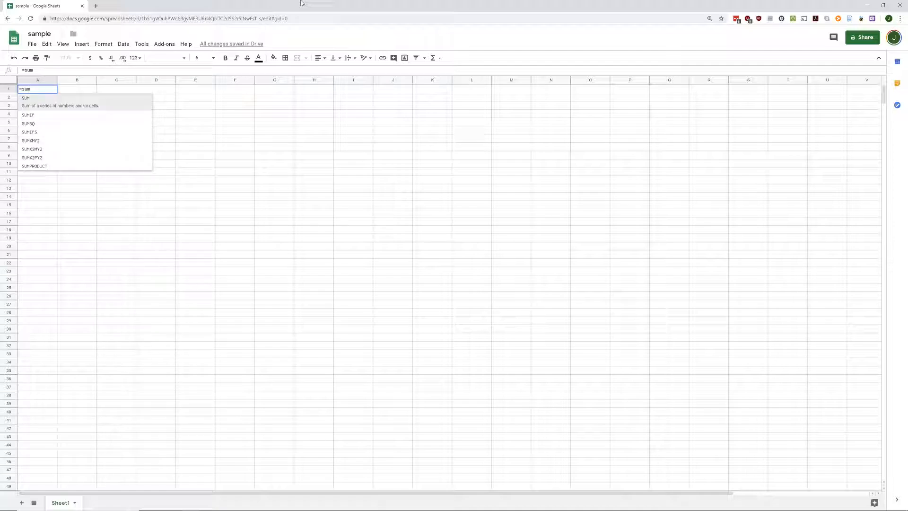
key(Tab)
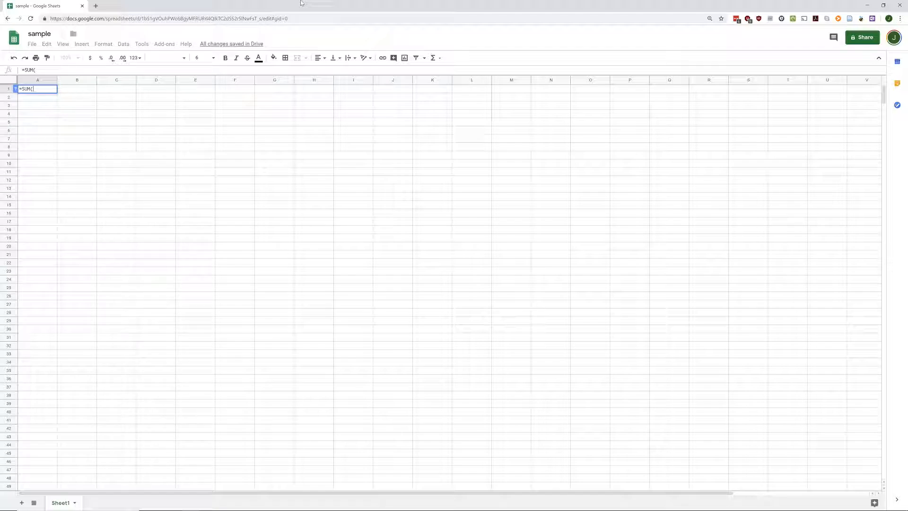
text(2+2_)
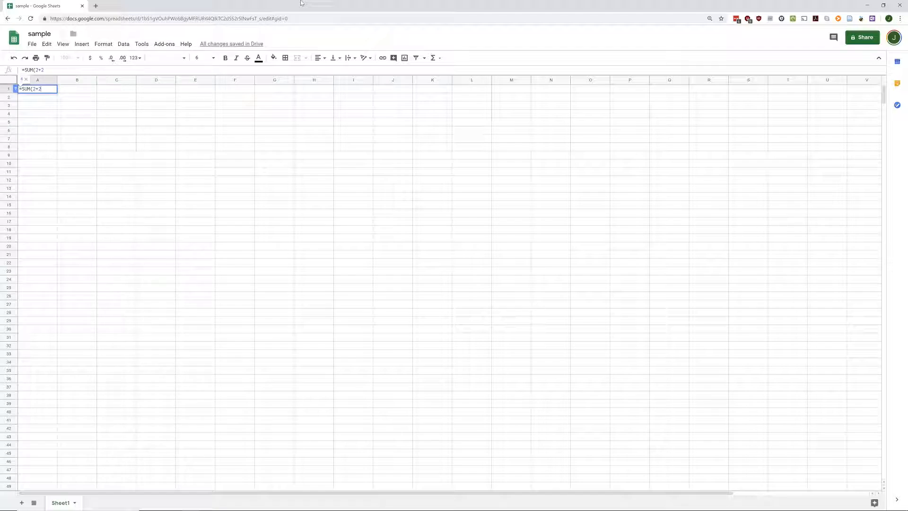
key(BackSpace)
key(BackSpace)
key(BackSpace)
key(BackSpace)
key(BackSpace)
key(BackSpace)
key(BackSpace)
key(BackSpace)
key(BackSpace)
key(Return)
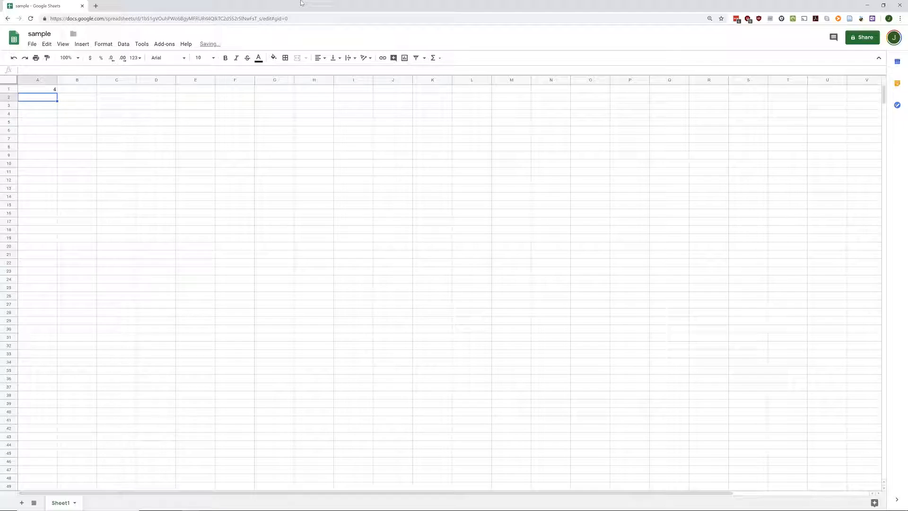
Step: Type 27 numbers, mostly 7, 8, 9 and 77, down B1:B27
click(74, 92)
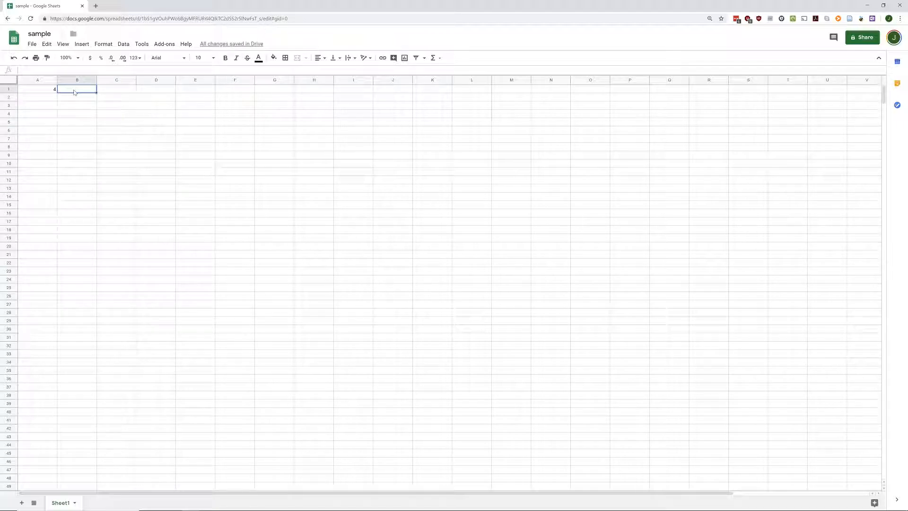
text(7 8 9 0 1 7 7 8 7 8 7 7 9 8 7 8 9 8 7 7 7 7)
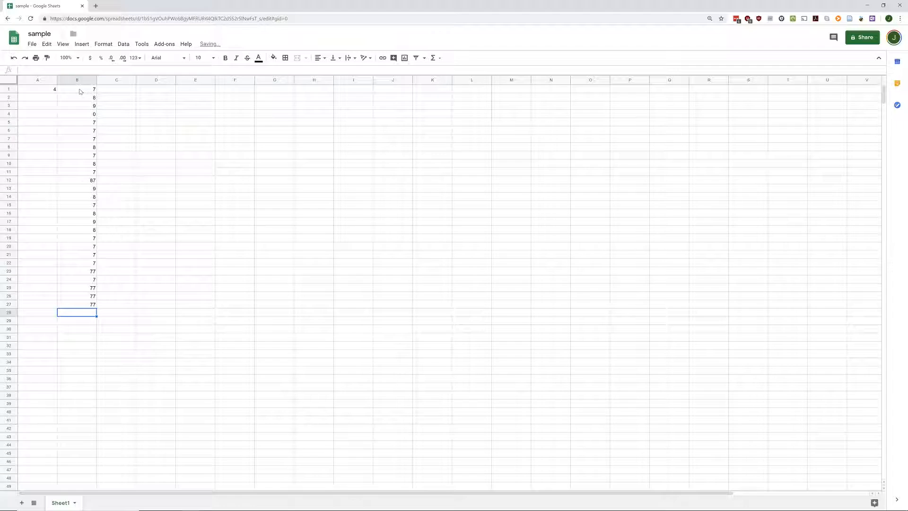
text( 77 7 77 77 77 =sum()
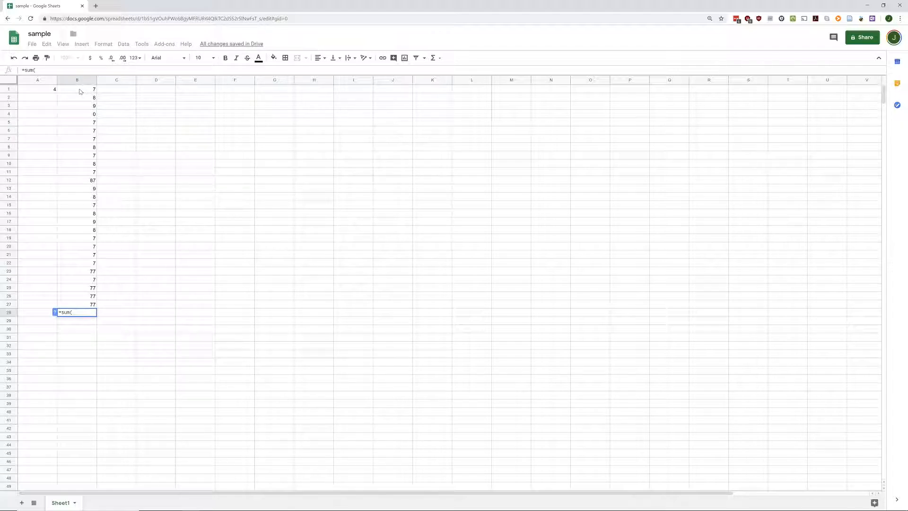
Step: Total B1:B27 in B28 with =SUM, giving 554
click(90, 92)
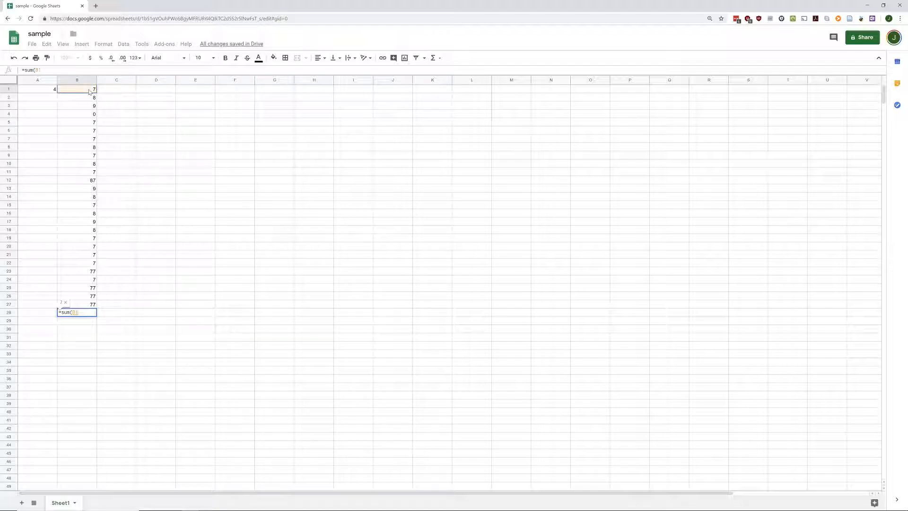
drag(90, 92, 86, 307)
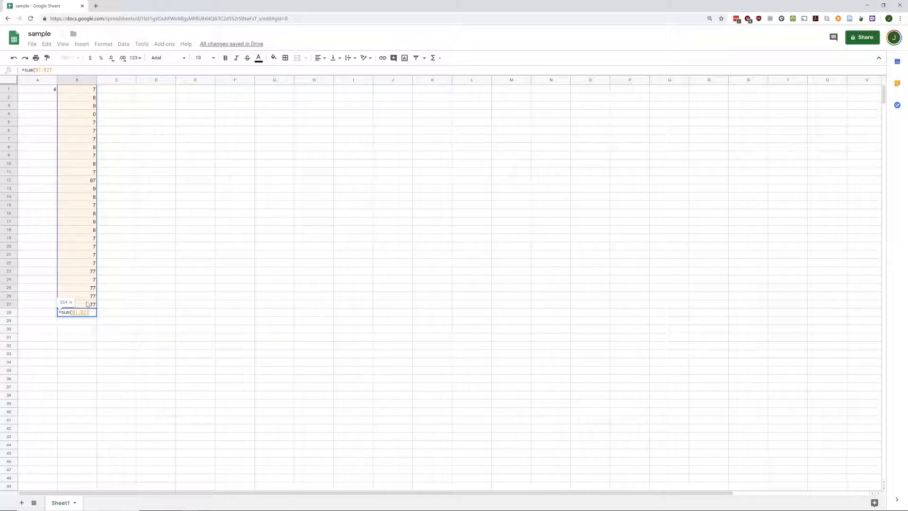
key(Return)
click(91, 313)
Step: Average B1:B27 in B29 with =AVERAGE, giving 20.51851852
click(90, 322)
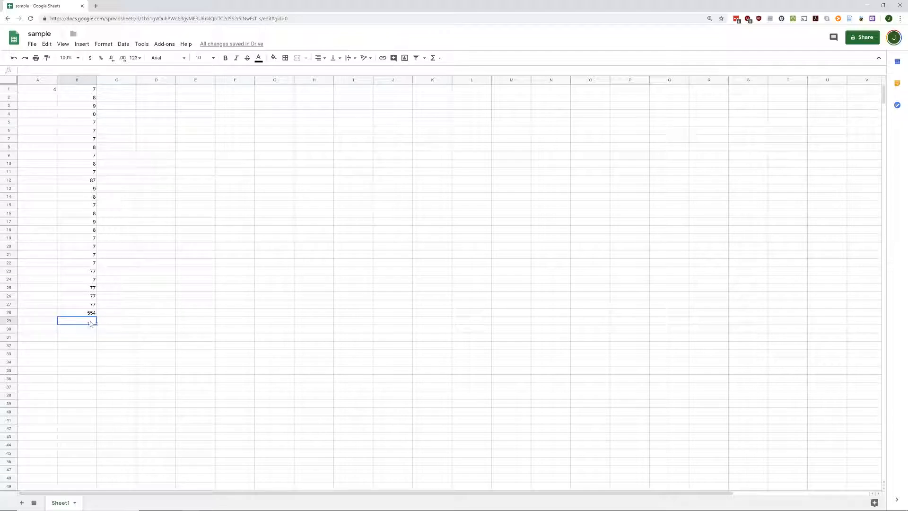
text(=aver)
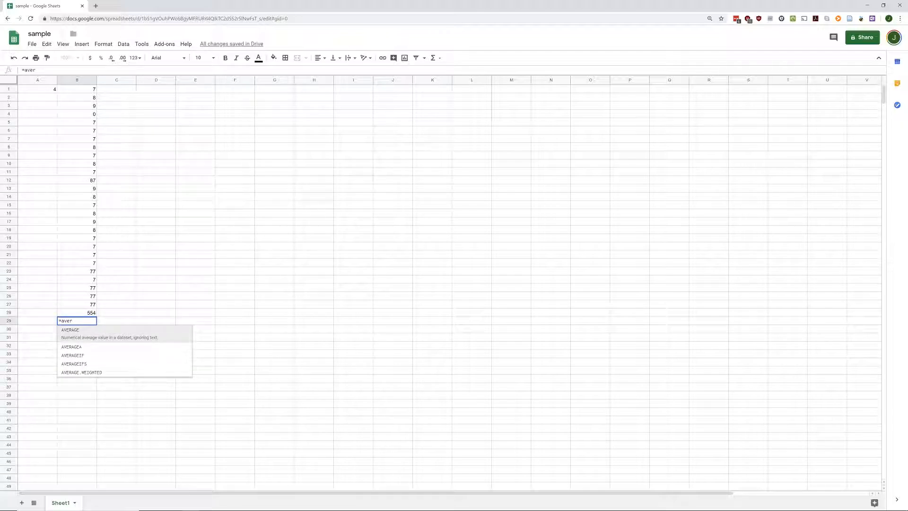
click(79, 336)
drag(88, 89, 85, 304)
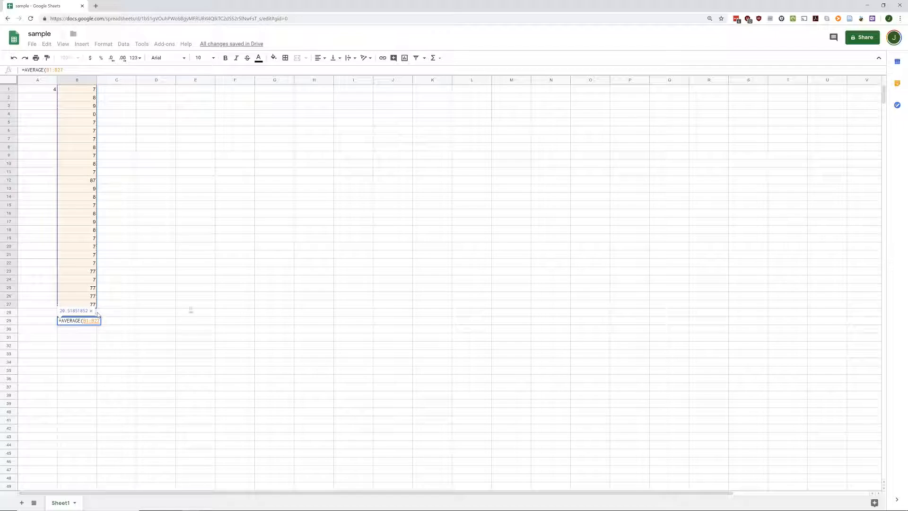
key(Return)
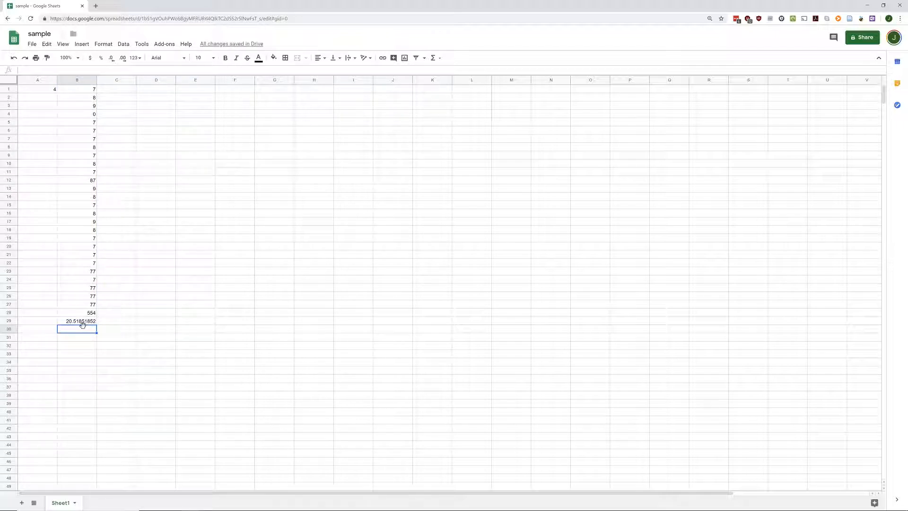
Step: Label A28 'total' and A29 'avg'
click(51, 314)
text(total)
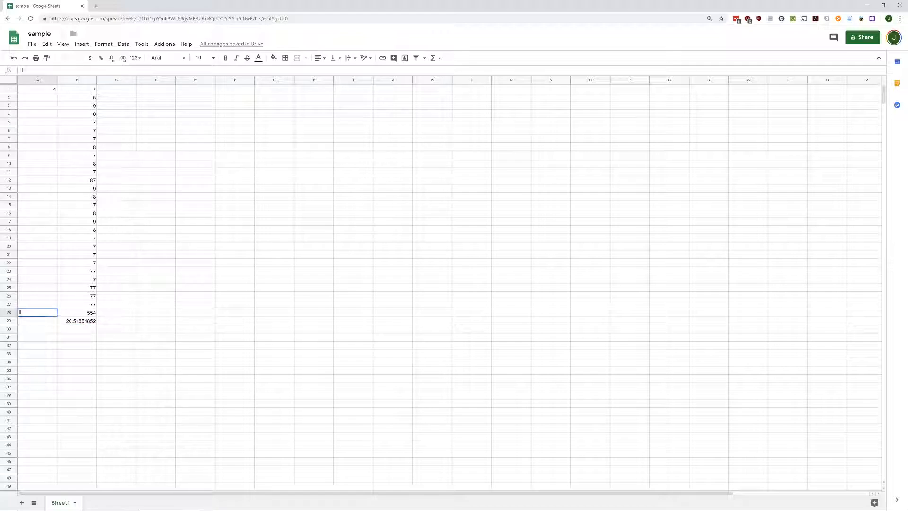
key(Return)
text(avg)
key(Return)
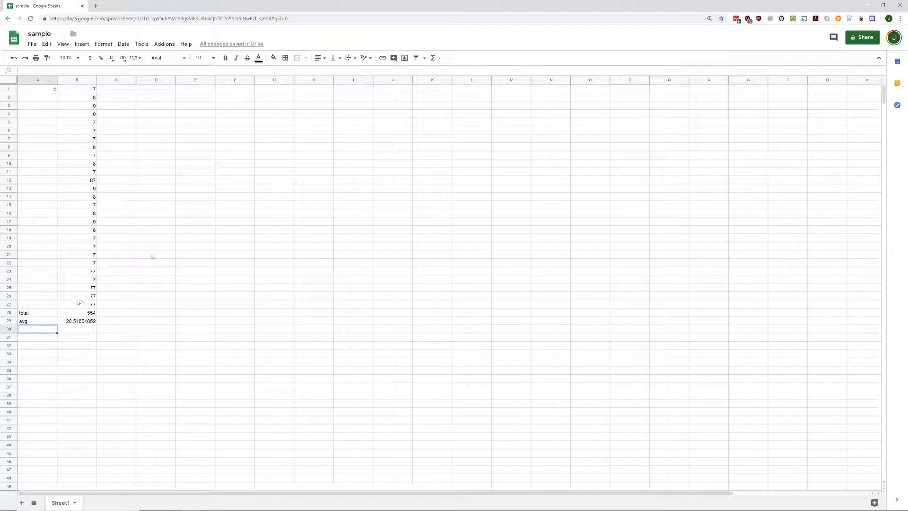
Step: Paste a second number column into C1:C27 and copy the total to C28, giving 1004
click(125, 91)
key(ctrl+v)
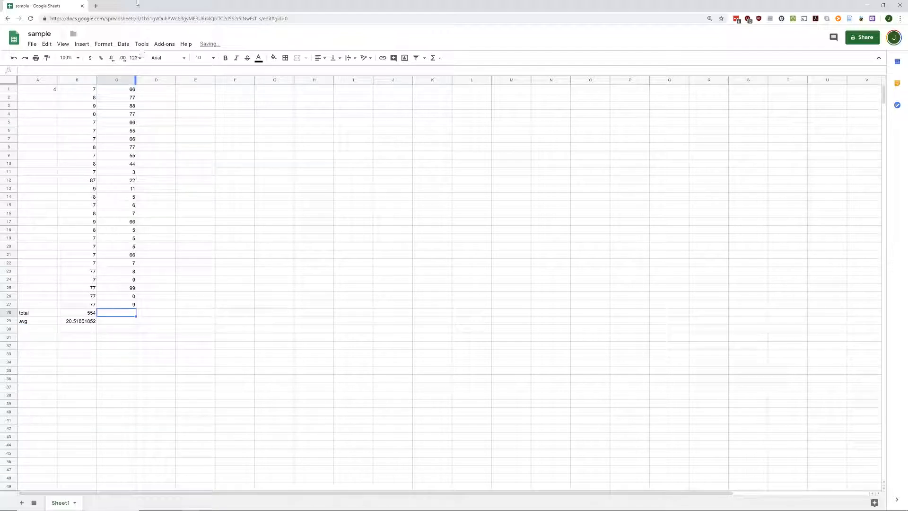
click(88, 312)
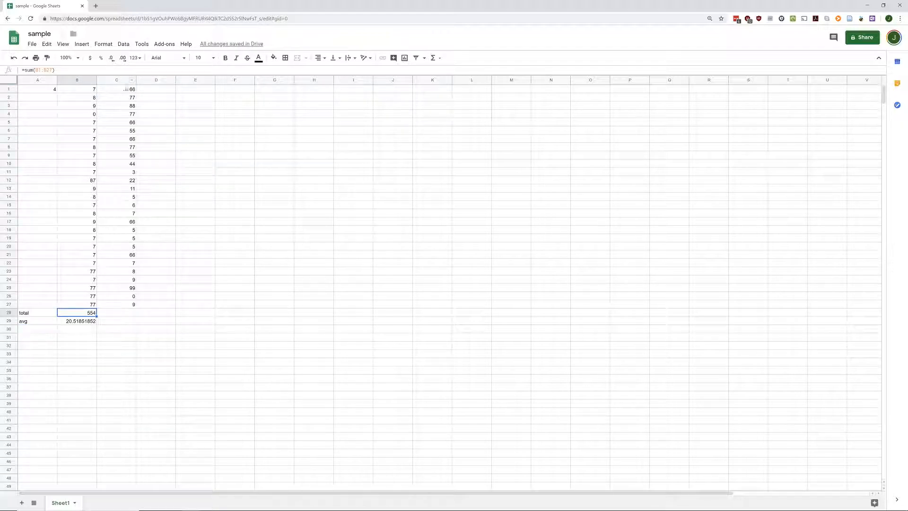
click(133, 313)
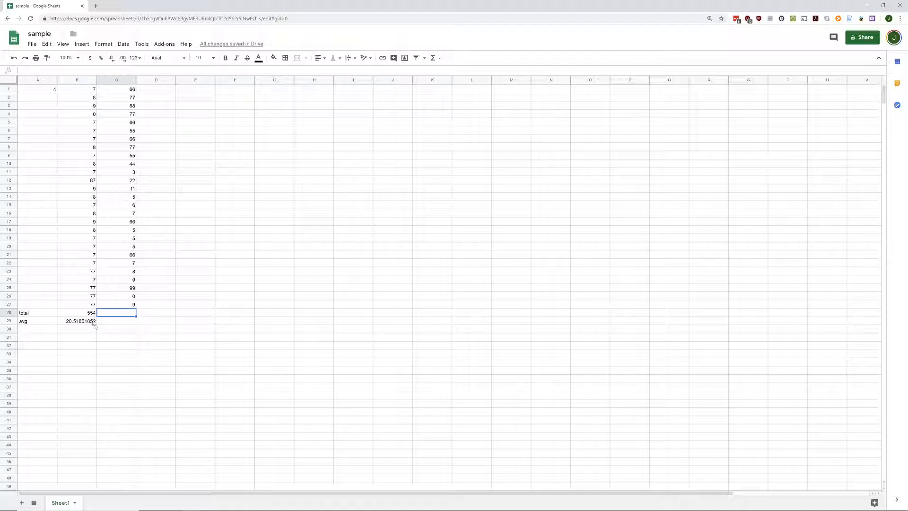
click(93, 314)
drag(96, 316, 126, 315)
click(125, 316)
key(Return)
drag(55, 70, 21, 72)
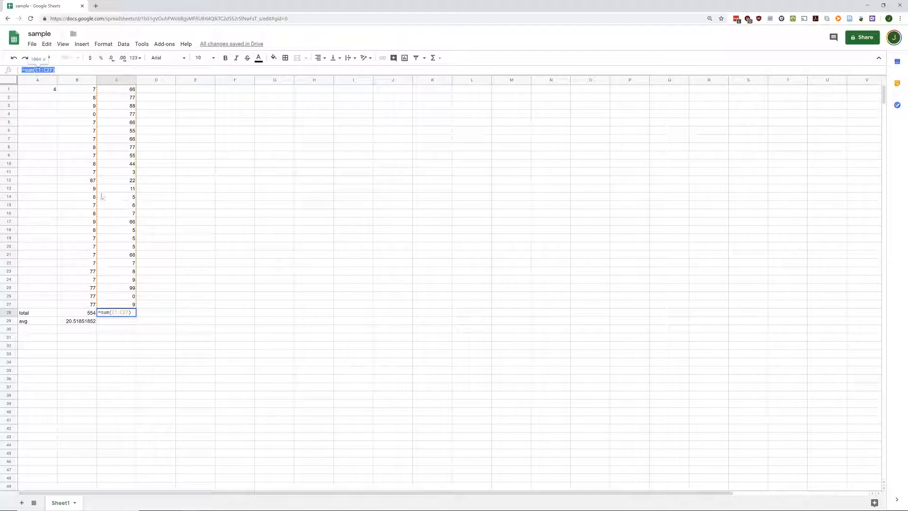
key(Return)
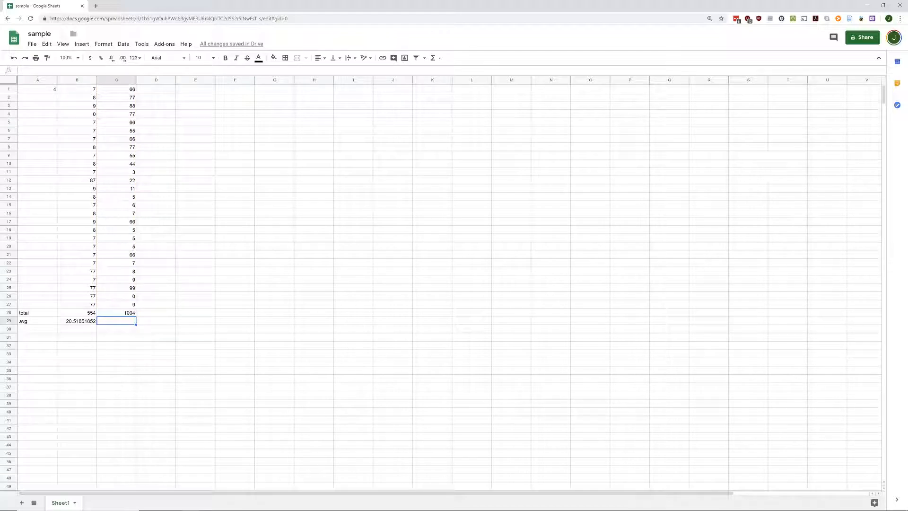
Step: Copy the average formula to C29 (37.18518519) and select the B1:C27 data block
click(86, 325)
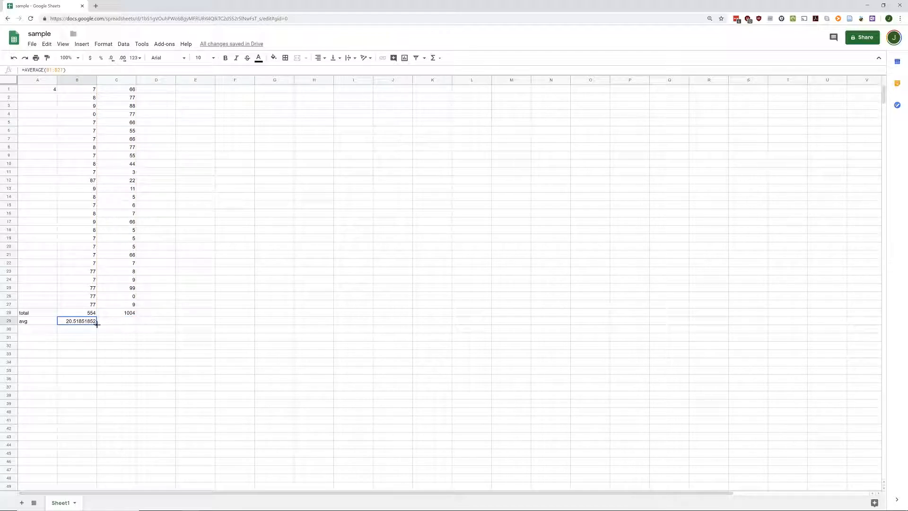
drag(126, 327, 134, 326)
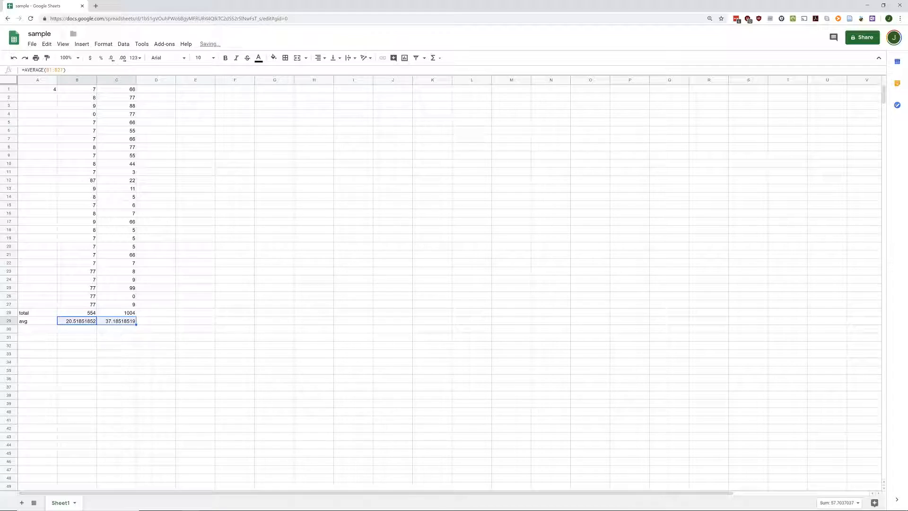
click(121, 322)
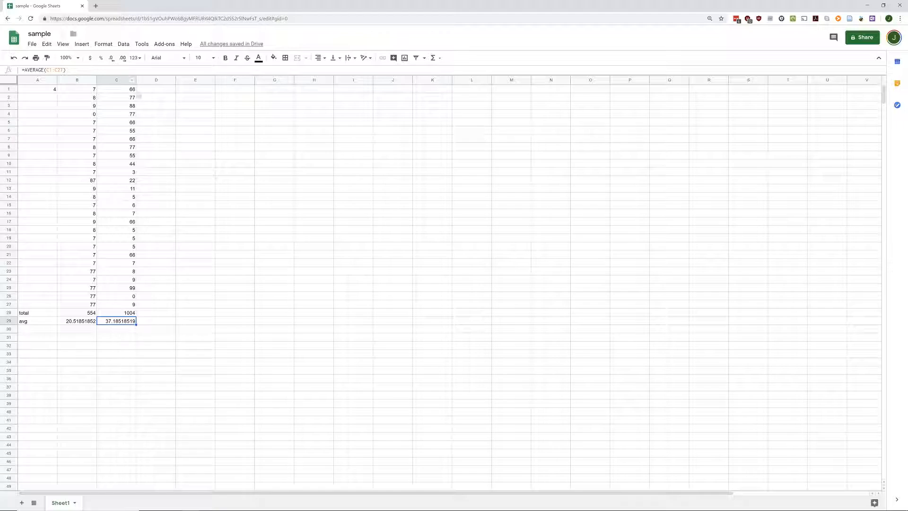
click(94, 91)
drag(94, 91, 112, 309)
Step: Copy B1:C27 and paste it at D1 and F1, repeating the two data columns
key(ctrl+c)
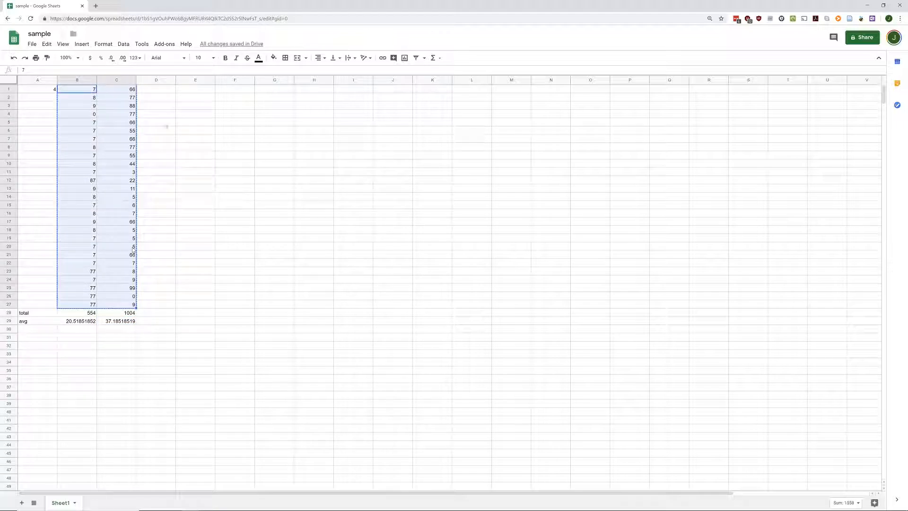
click(171, 92)
key(ctrl+v)
click(232, 90)
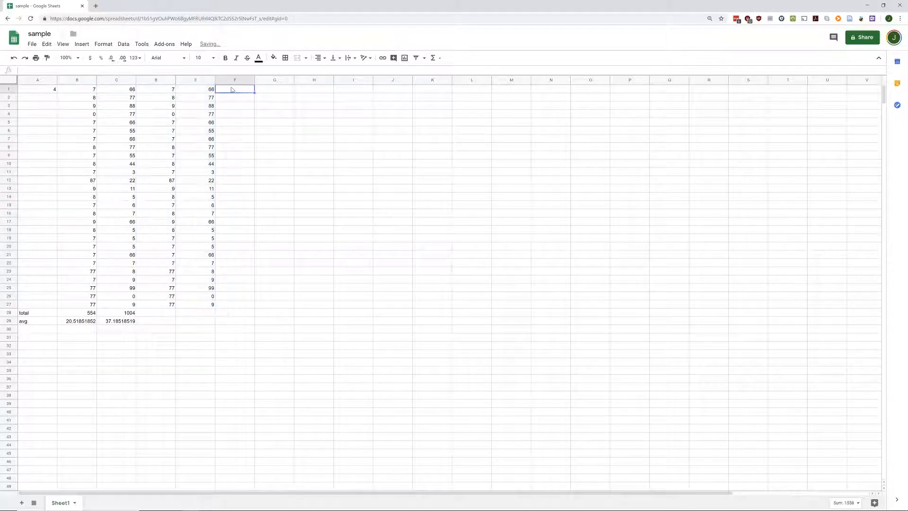
key(ctrl+v)
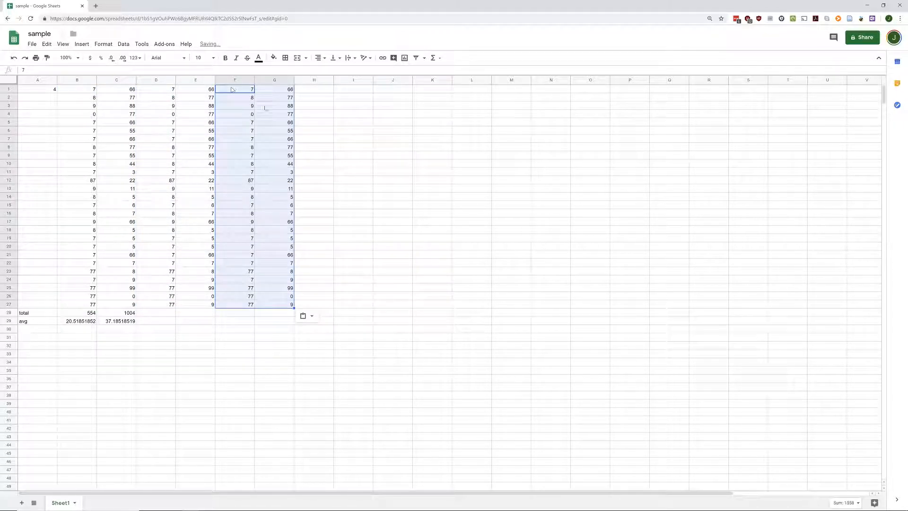
Step: Fill the total and avg formulas from C28:C29 across to column G
click(306, 90)
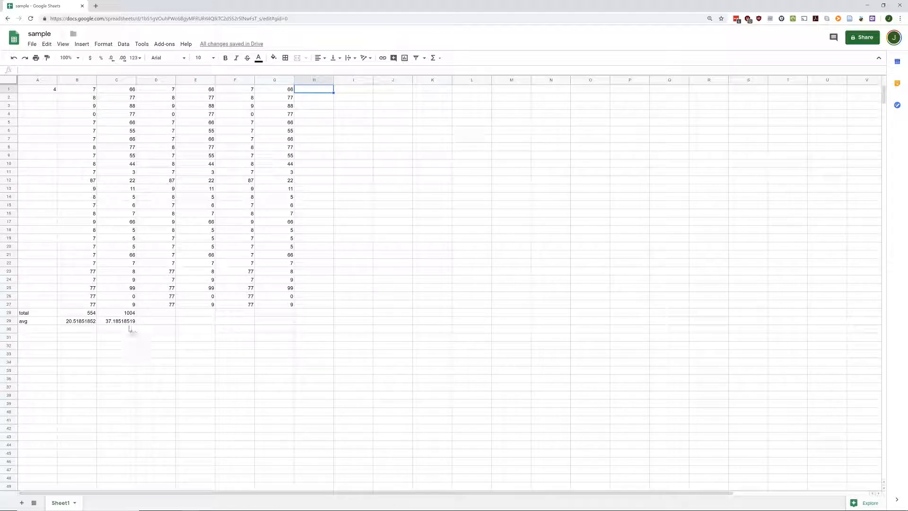
drag(125, 315, 290, 323)
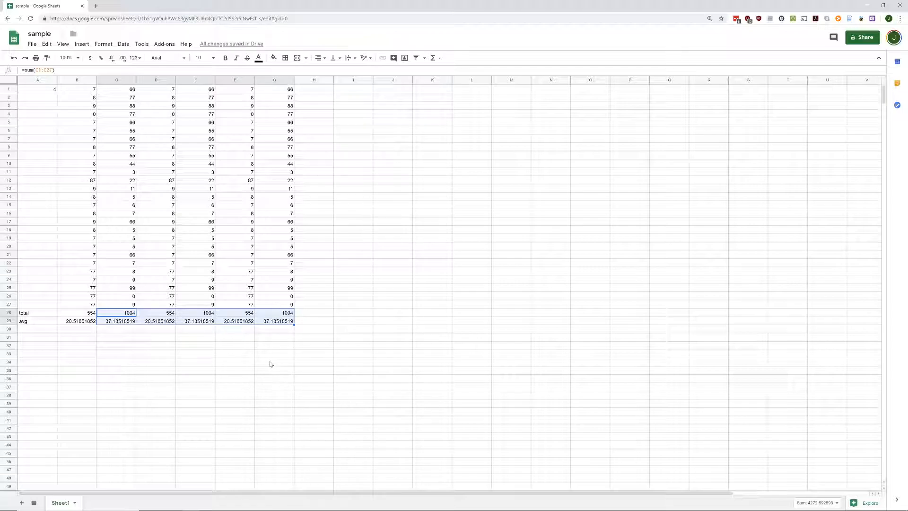
click(36, 332)
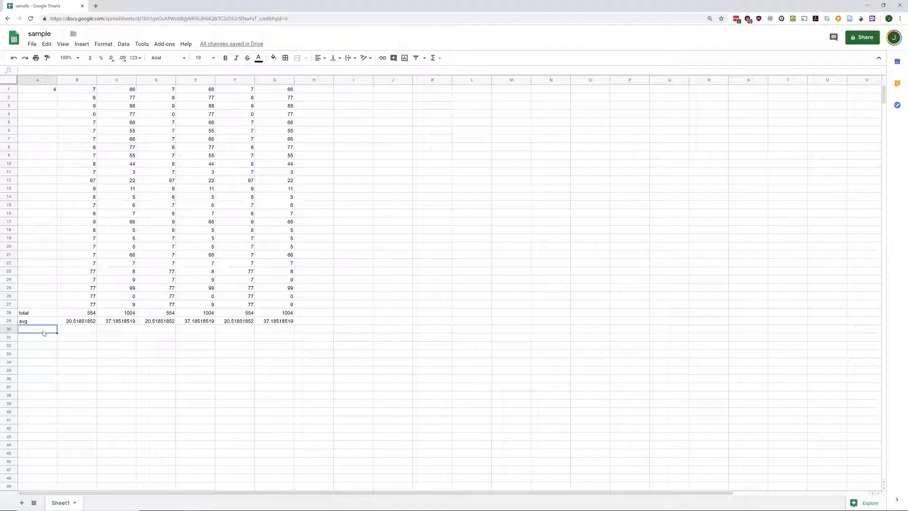
Step: Label A30 'Frequency'
text(=)
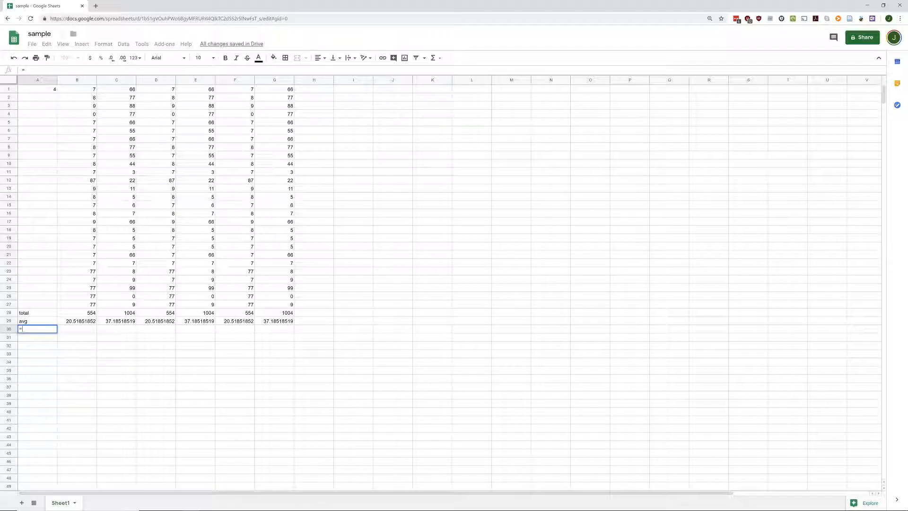
key(BackSpace)
text(Count)
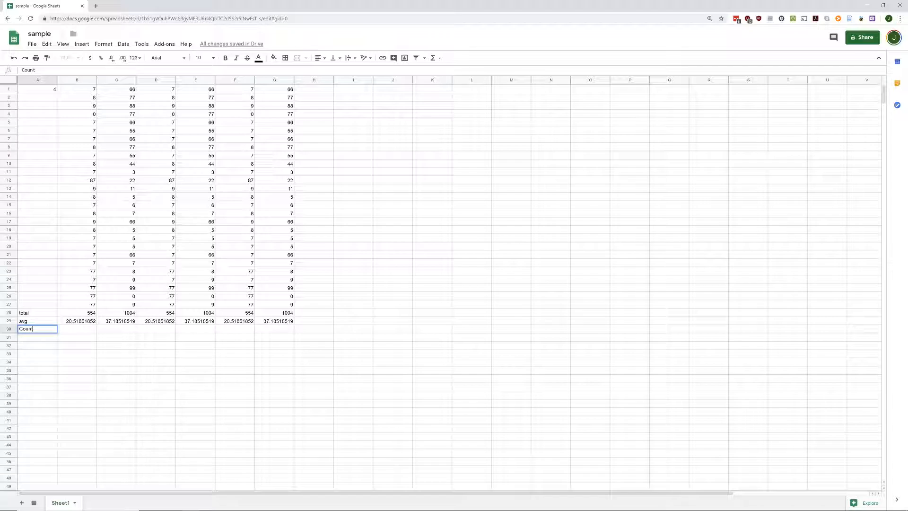
key(BackSpace)
key(BackSpace)
key(BackSpace)
key(BackSpace)
text(Frequency)
key(Tab)
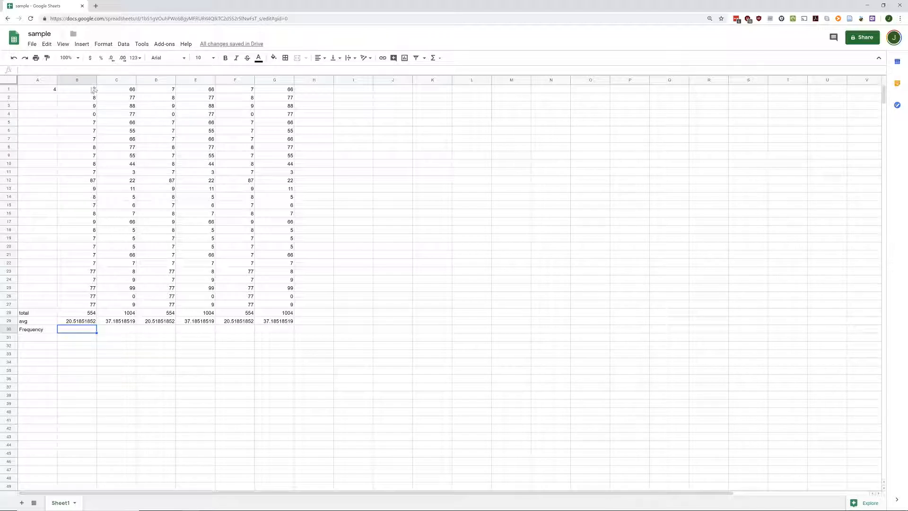
Step: Start a =COUNTIF(B1:B27,7) formula in B30
text(=count)
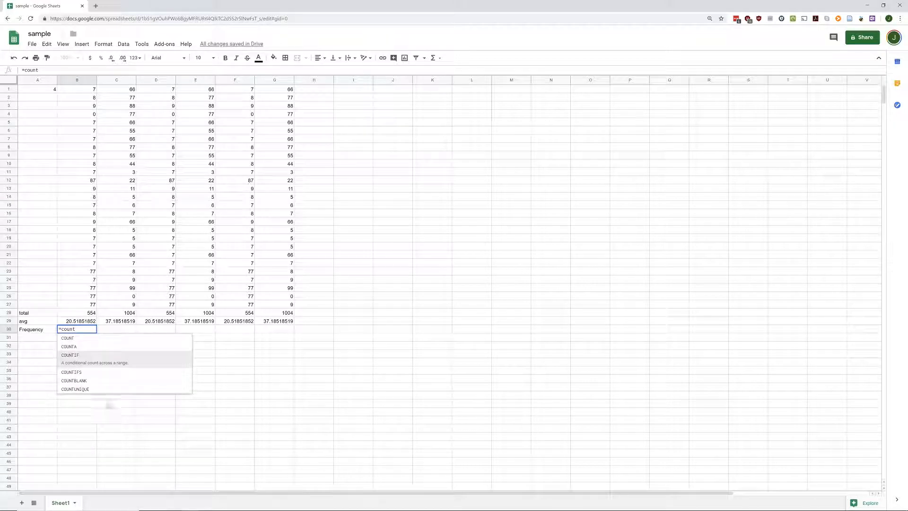
click(59, 339)
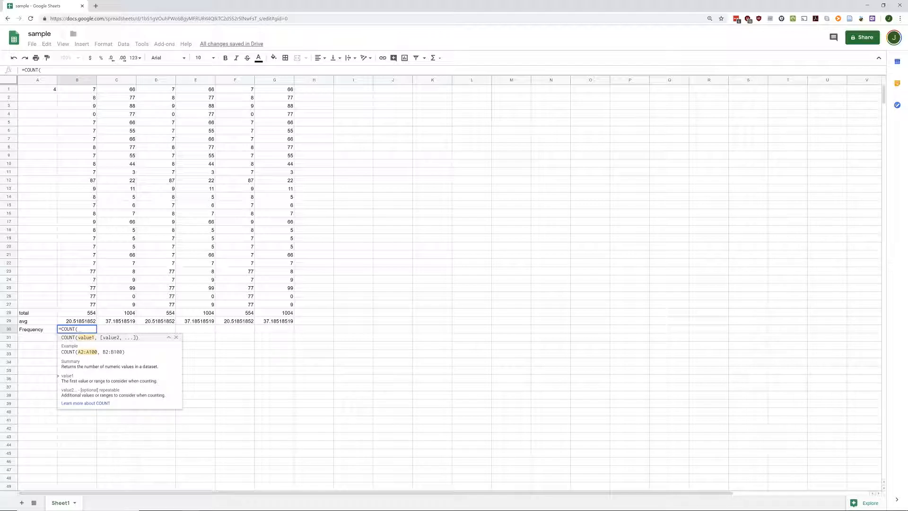
click(177, 337)
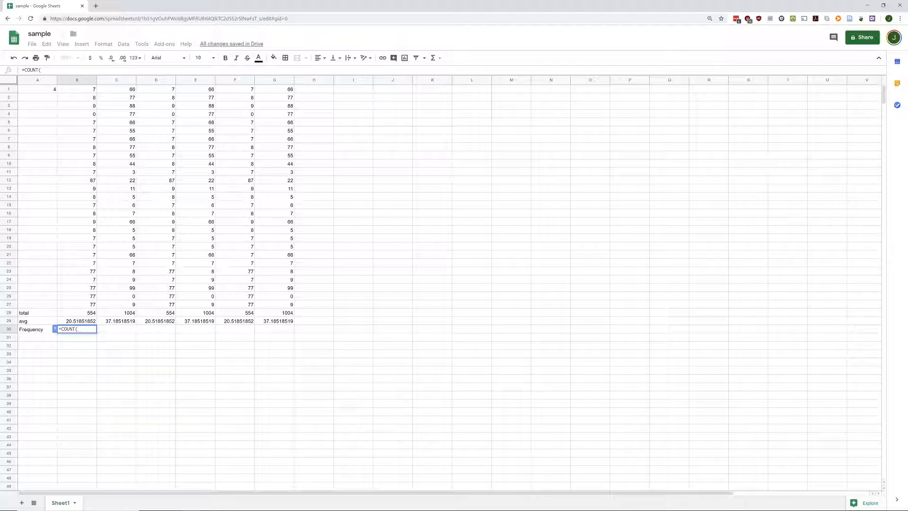
text(if)
click(71, 338)
click(54, 329)
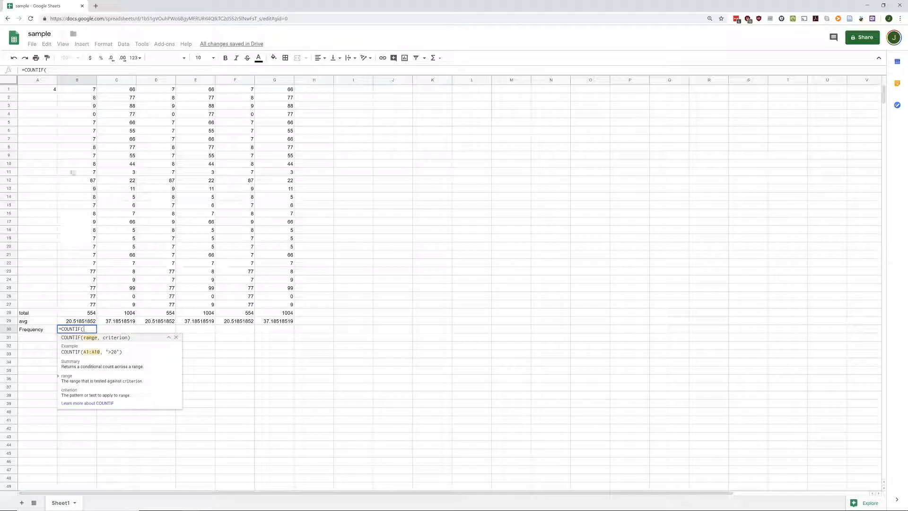
drag(81, 90, 78, 305)
text(,)
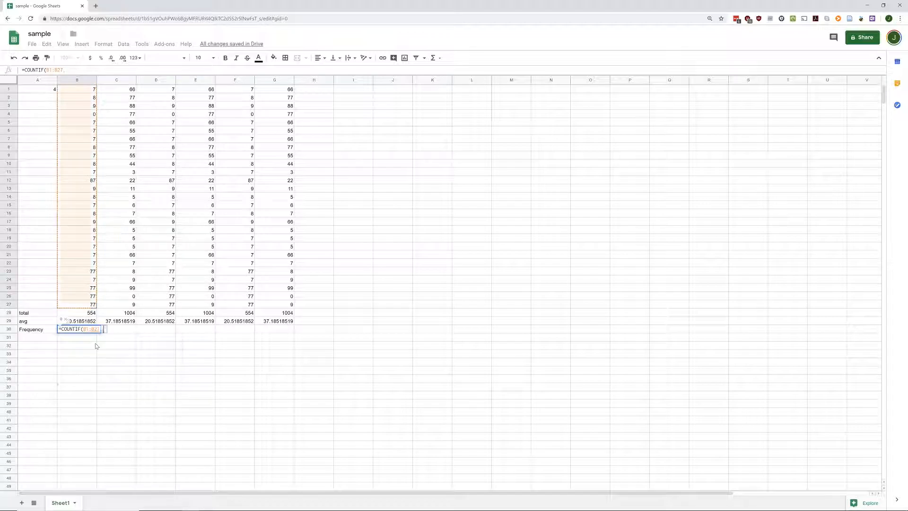
text(7))
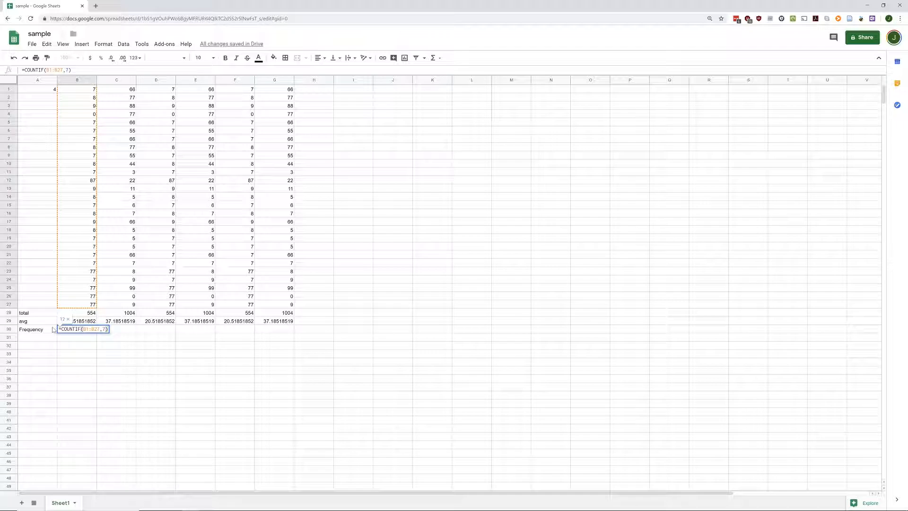
Step: Correct the closing bracket so B30 holds =COUNTIF(B1:B27,7), showing 12
key(BackSpace)
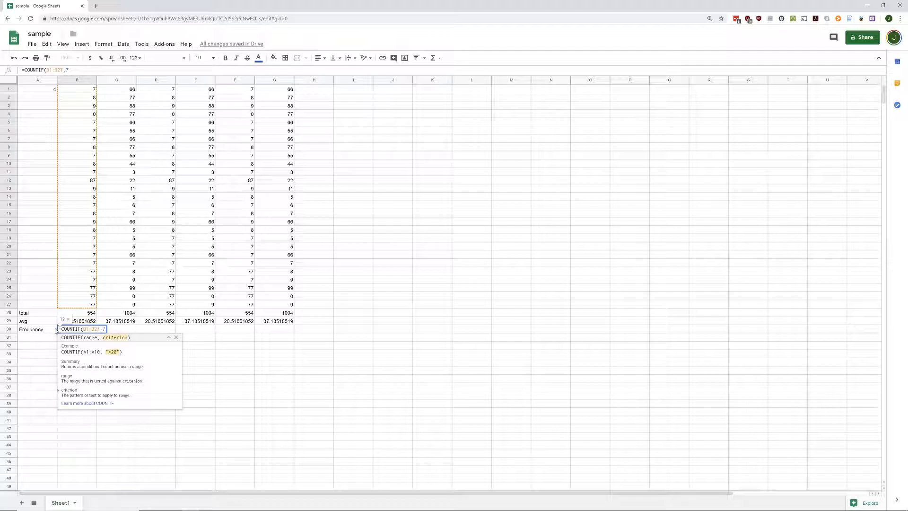
text())
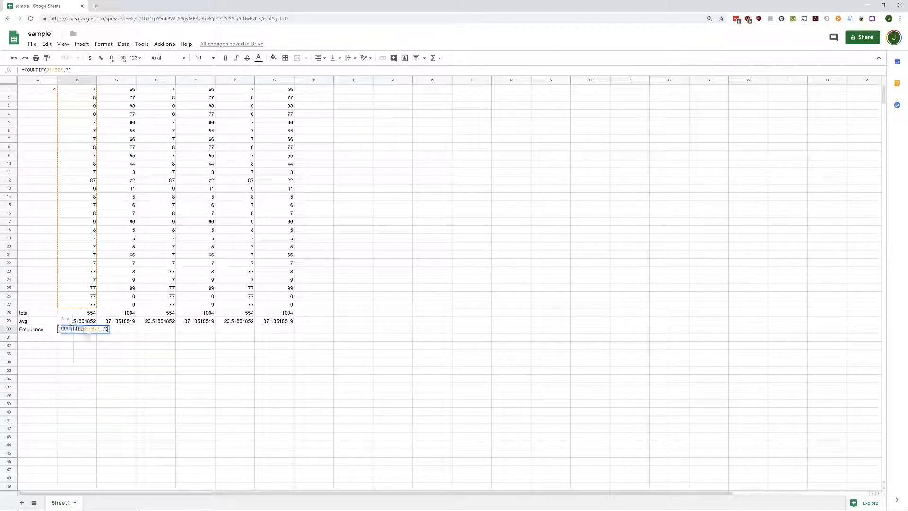
click(73, 328)
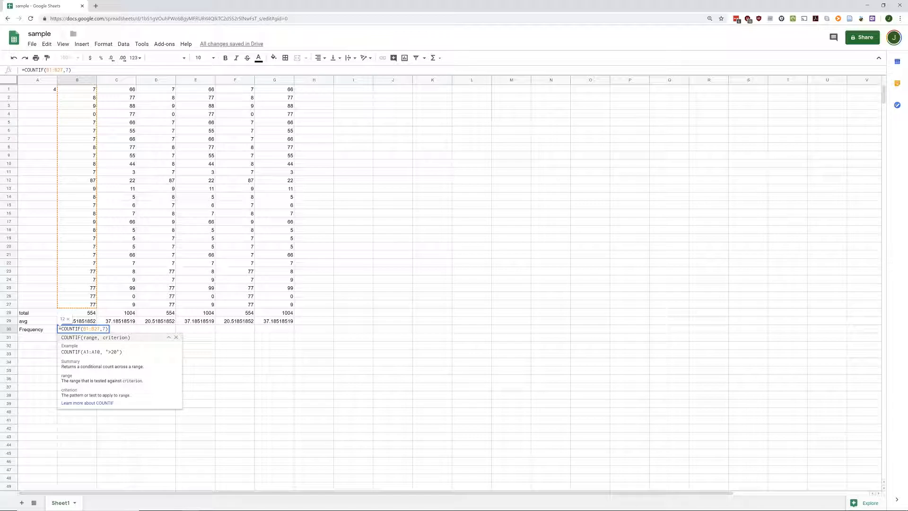
click(34, 90)
click(26, 164)
mouse_move(49, 93)
mouse_down()
mouse_move(39, 165)
mouse_move(39, 86)
mouse_up()
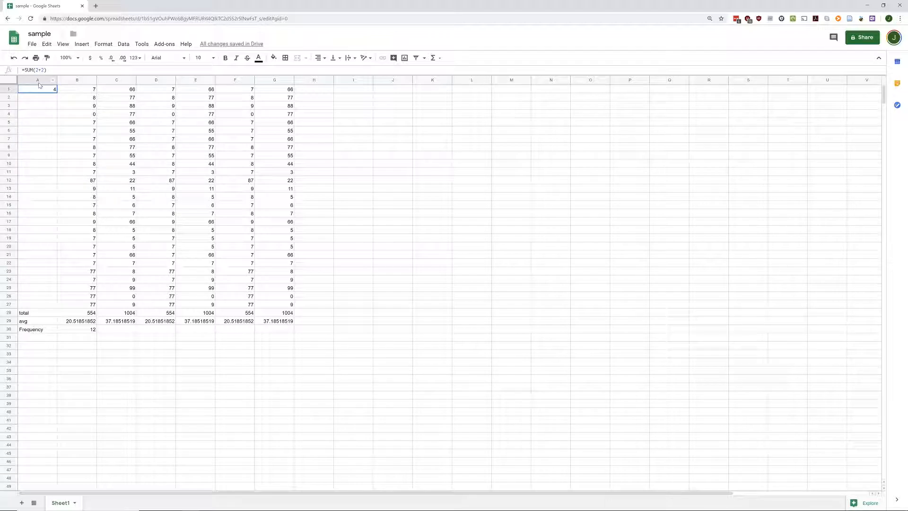
click(69, 330)
double_click(69, 331)
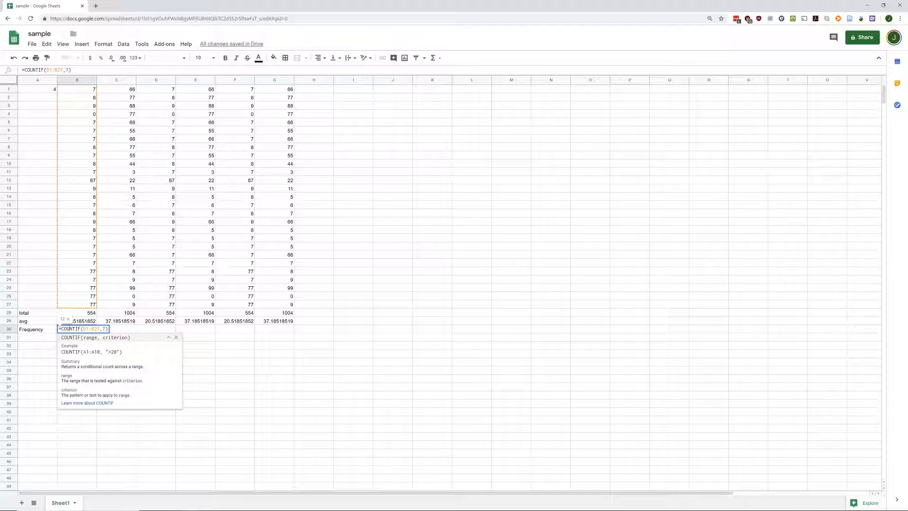
drag(83, 328, 100, 329)
click(107, 329)
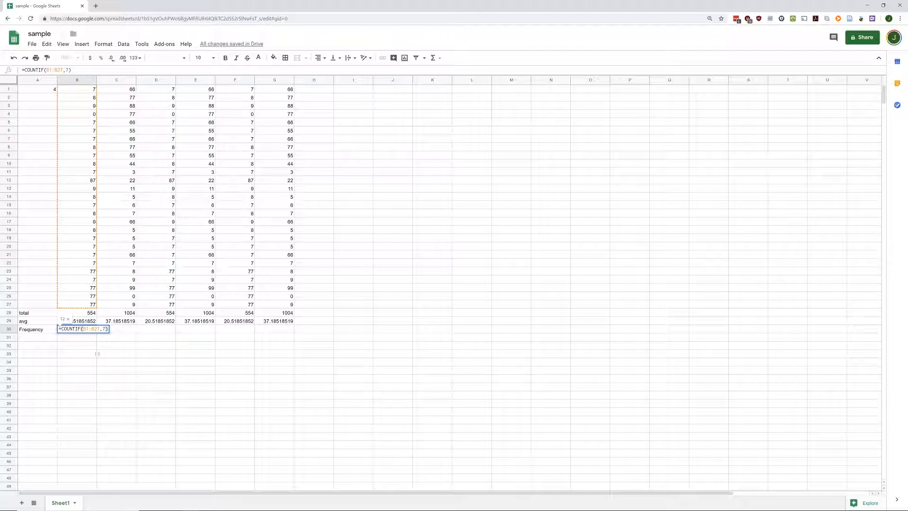
key(Return)
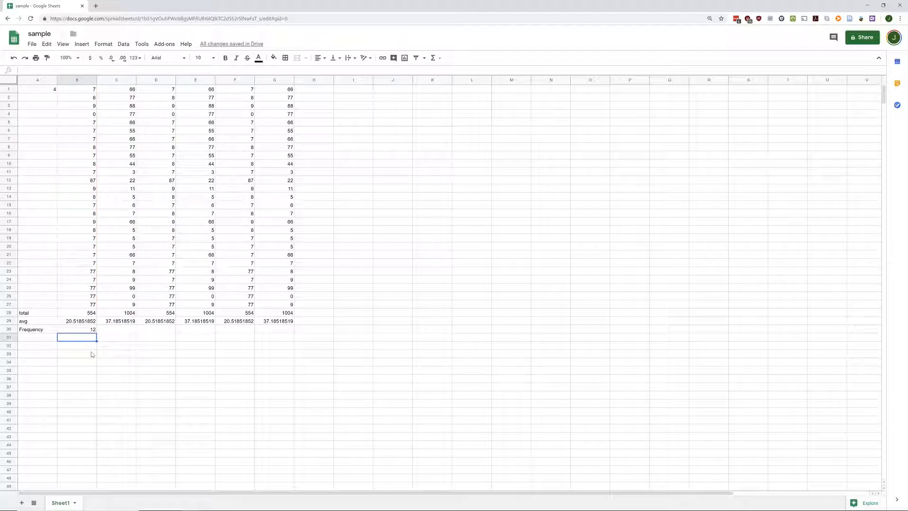
click(81, 90)
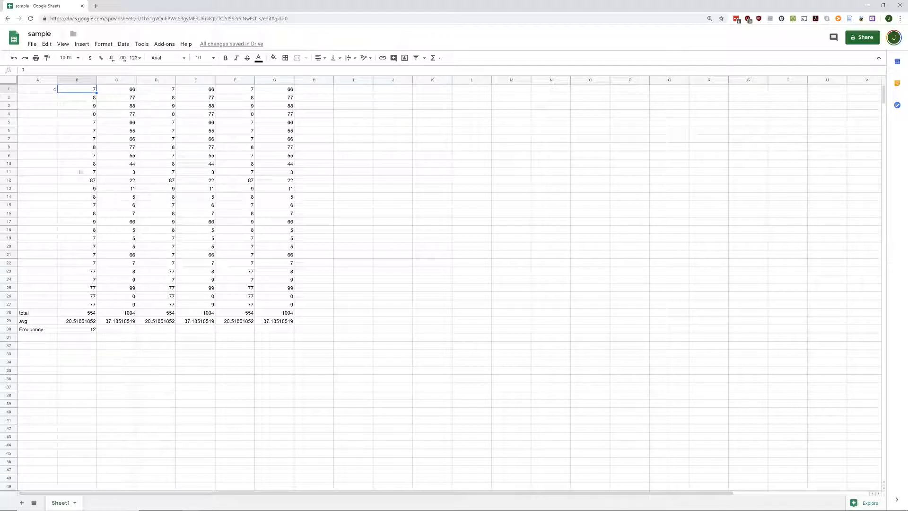
key(Down)
key(Down)
key(Down)
key(Down)
key(Down)
key(Down)
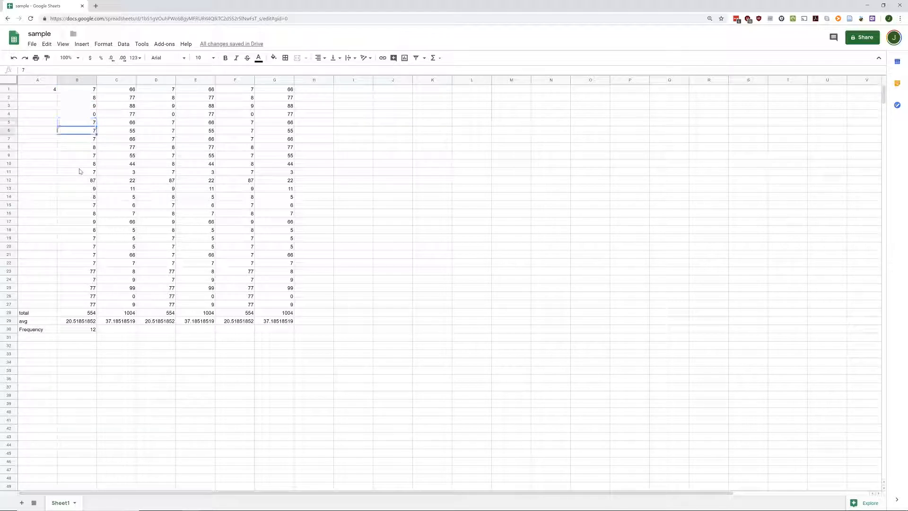
key(Down)
key(Down)
key(Down)
key(Down)
key(Down)
key(Down)
key(Down)
key(Down)
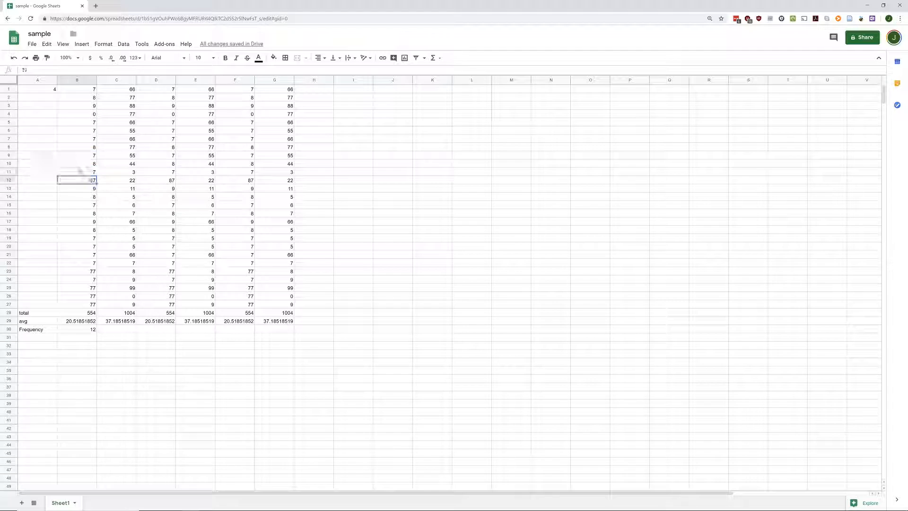
key(Down)
key(Down)
key(Down)
key(Down)
key(Down)
key(Down)
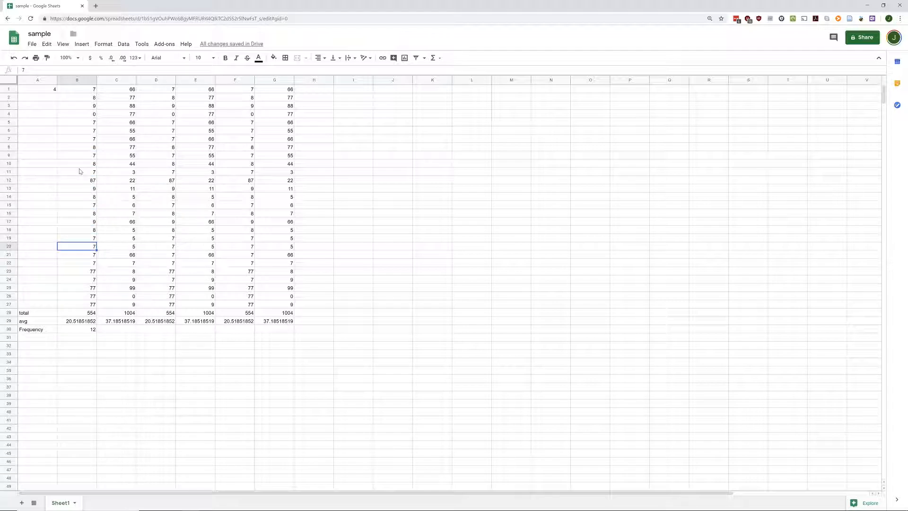
key(Down)
key(Down)
key(Down)
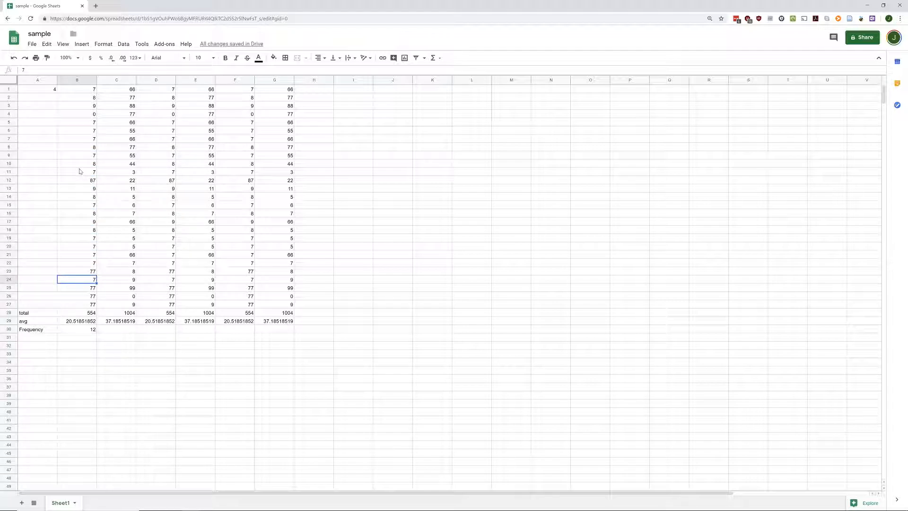
Step: Fill the B30 COUNTIF across to G30, giving counts 12, 2, 12, 2, 12, 2
click(93, 332)
drag(97, 333, 291, 330)
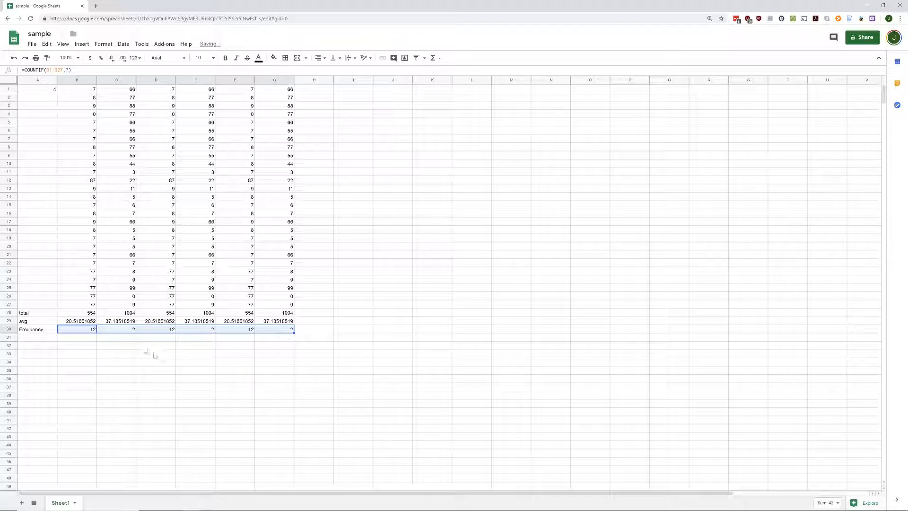
click(121, 331)
click(135, 263)
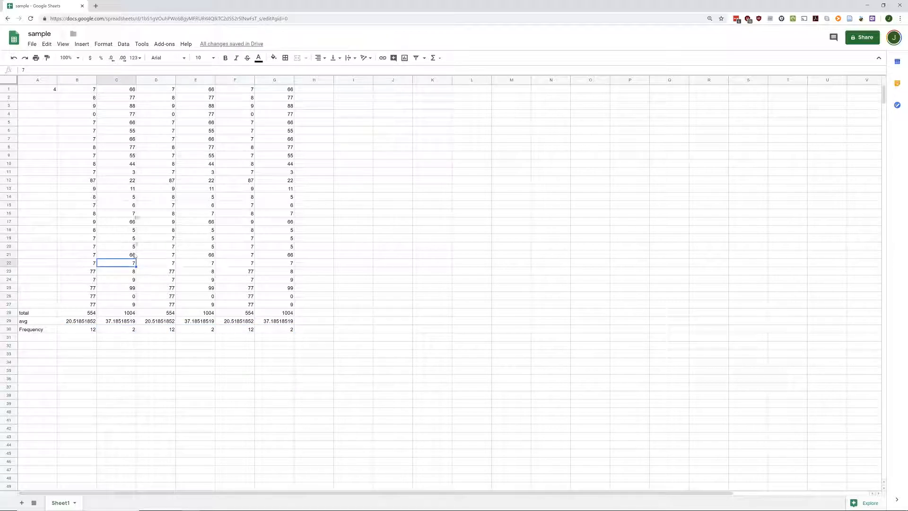
click(134, 213)
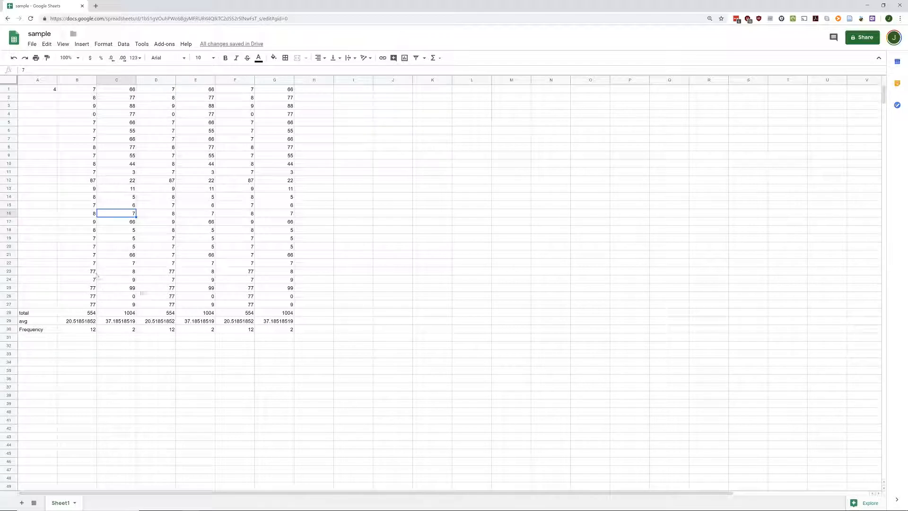
Step: Move to B31, just below the first Frequency count
click(35, 337)
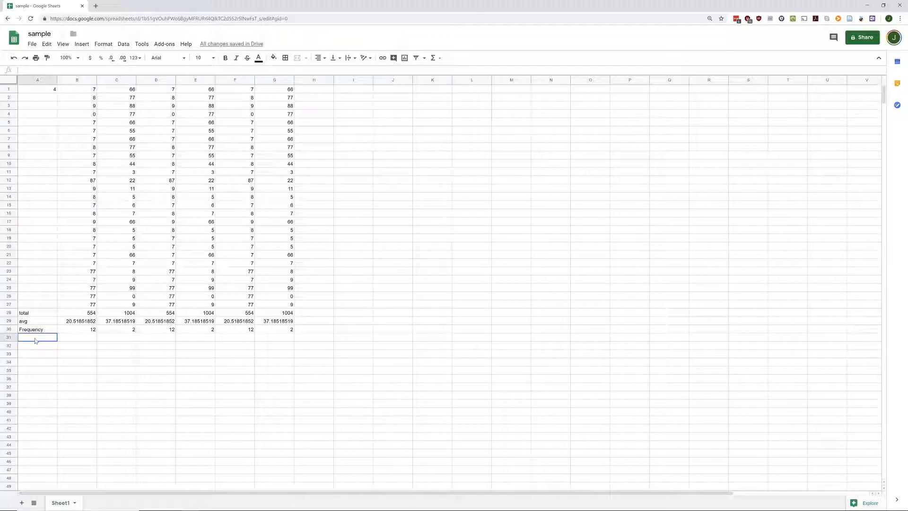
click(42, 332)
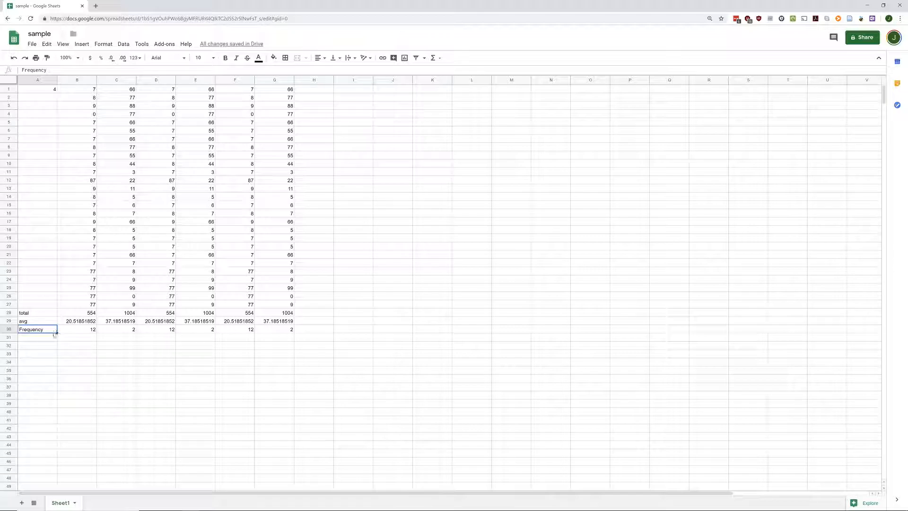
click(45, 339)
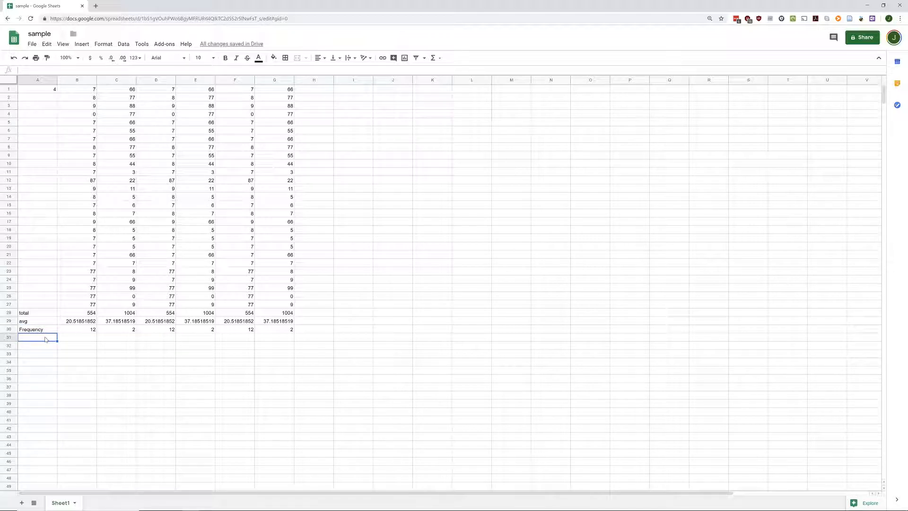
key(Tab)
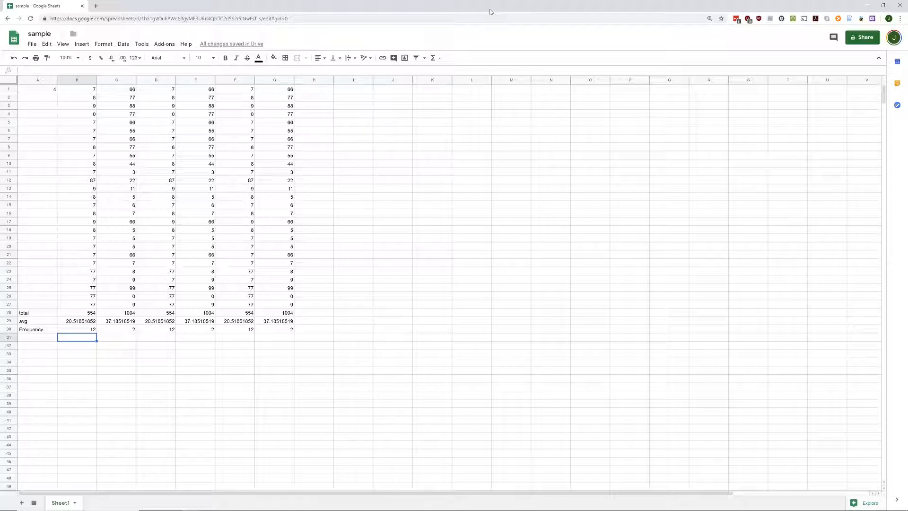
Step: Open the Σ Functions catalogue and browse the All, Array, Lookup and Text categories
click(440, 58)
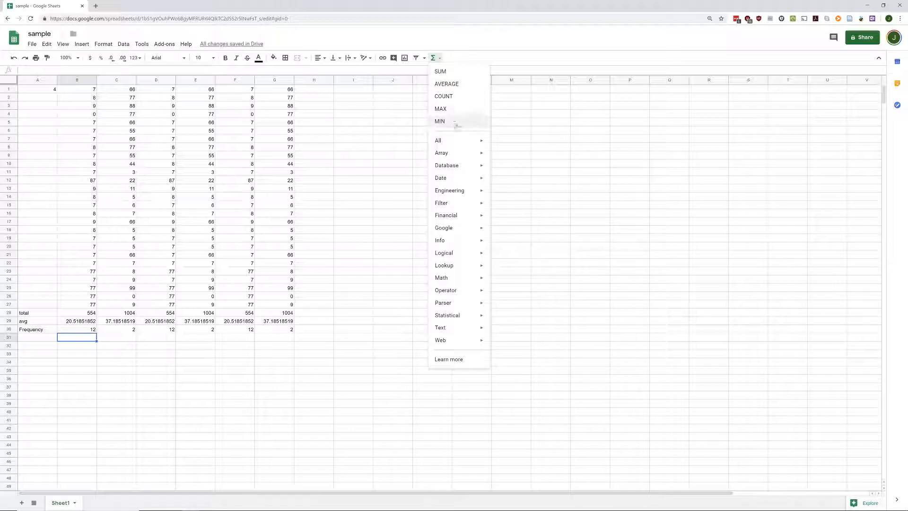
mouse_move(457, 142)
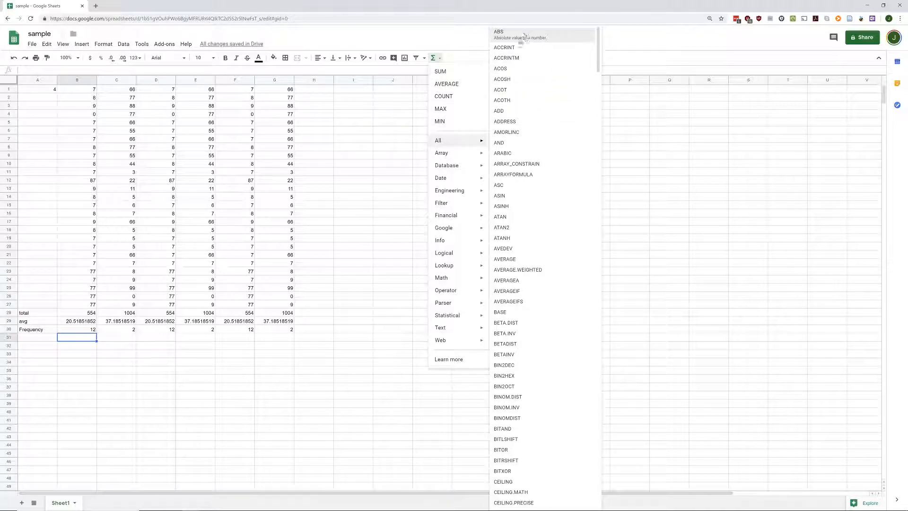
mouse_move(598, 51)
mouse_down()
mouse_move(592, 502)
mouse_move(593, 47)
mouse_up()
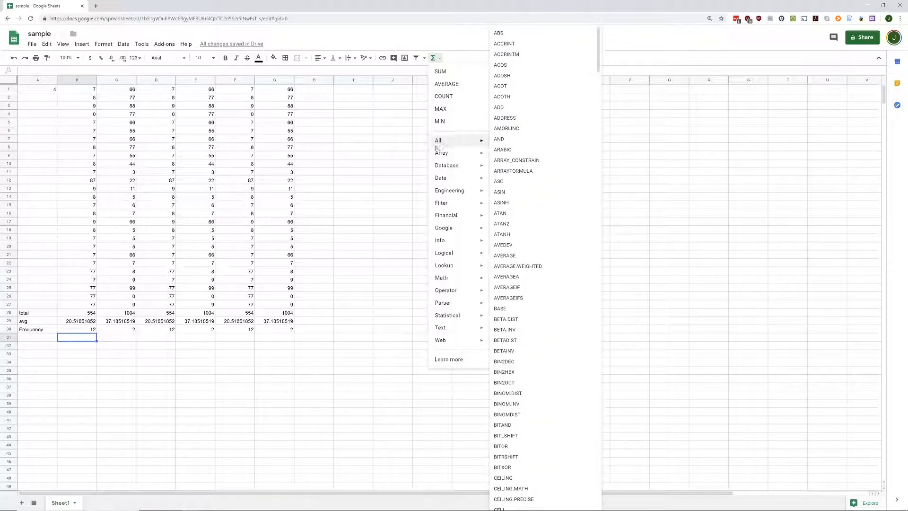
mouse_move(439, 158)
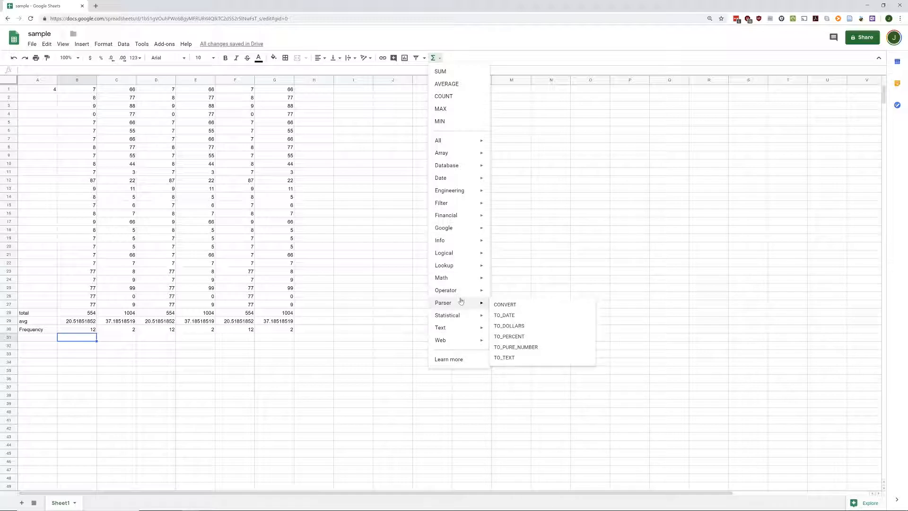
mouse_move(461, 268)
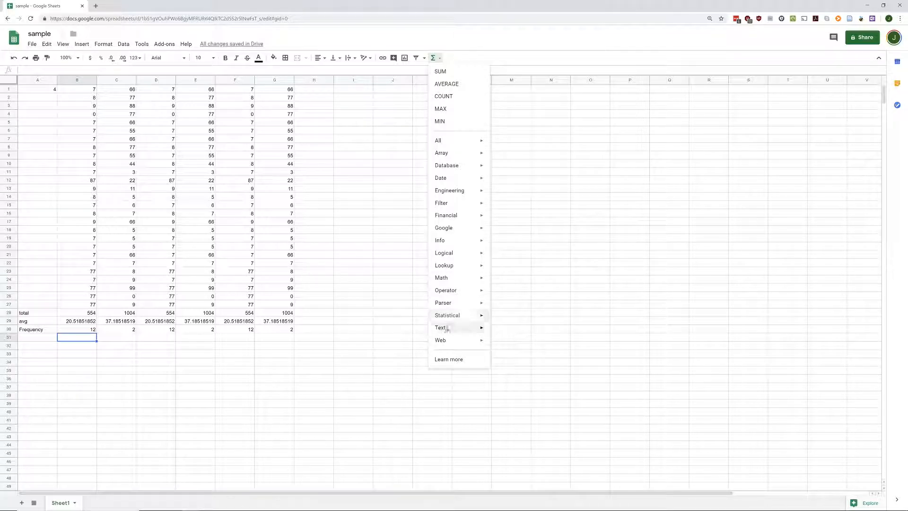
mouse_move(447, 327)
click(611, 116)
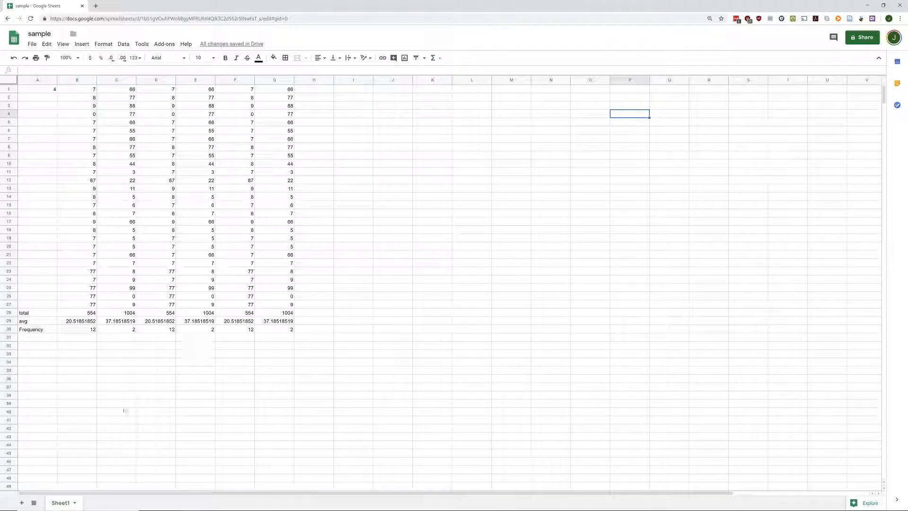
click(45, 330)
click(45, 340)
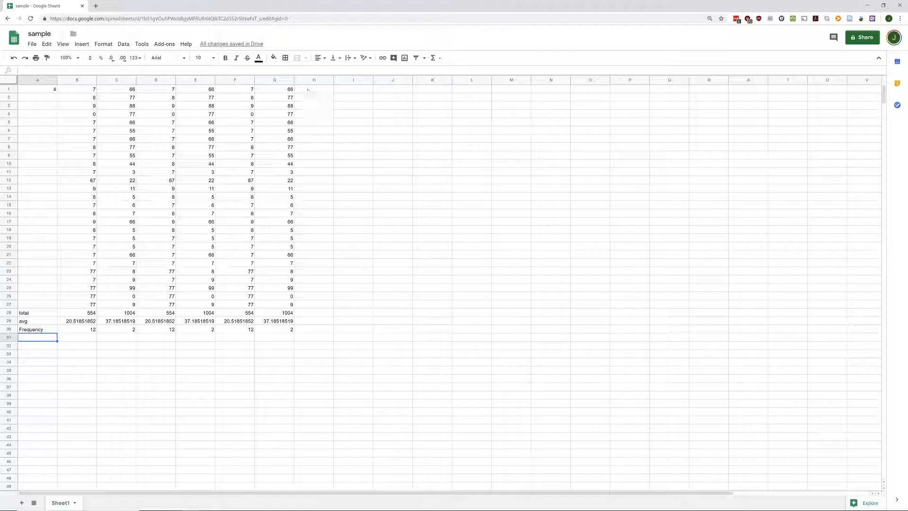
click(283, 90)
click(46, 88)
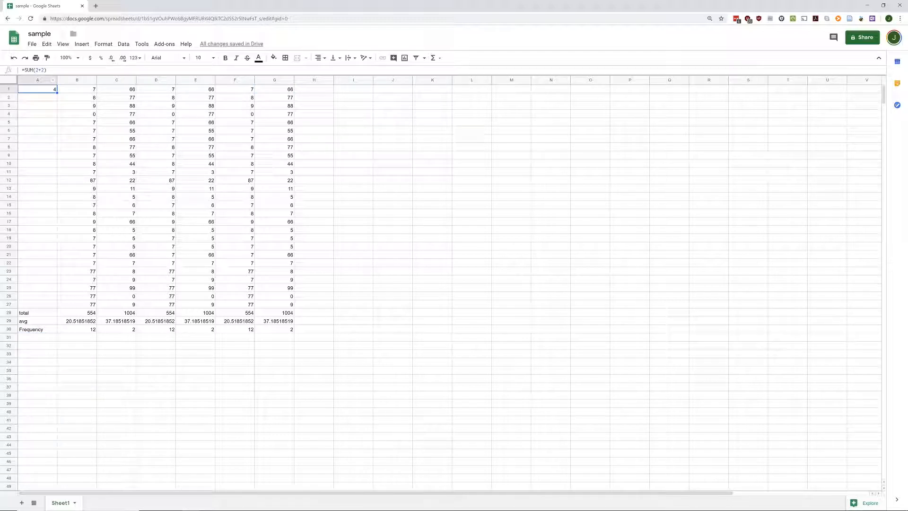
drag(46, 70, 34, 70)
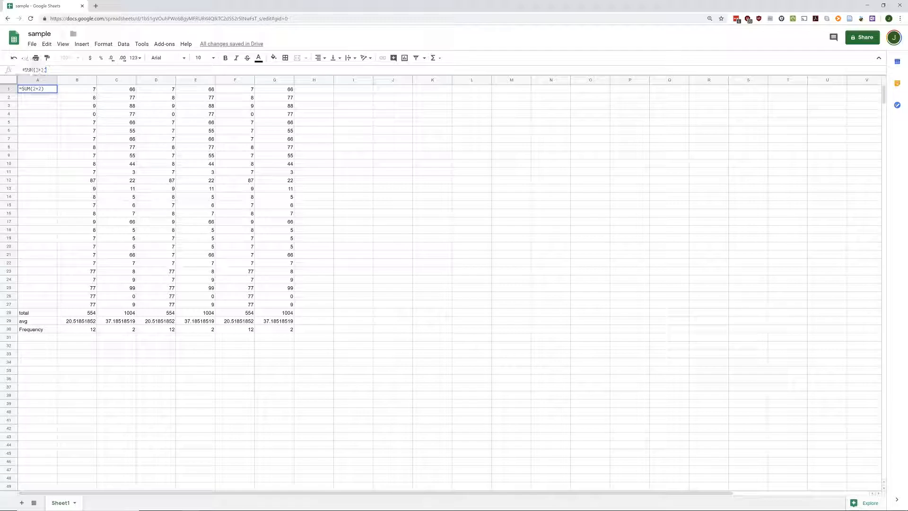
click(230, 334)
click(90, 333)
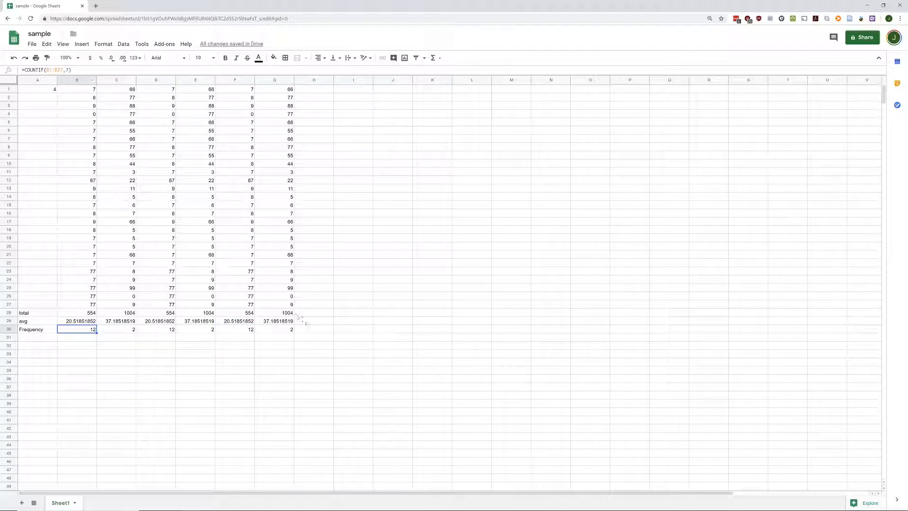
click(434, 58)
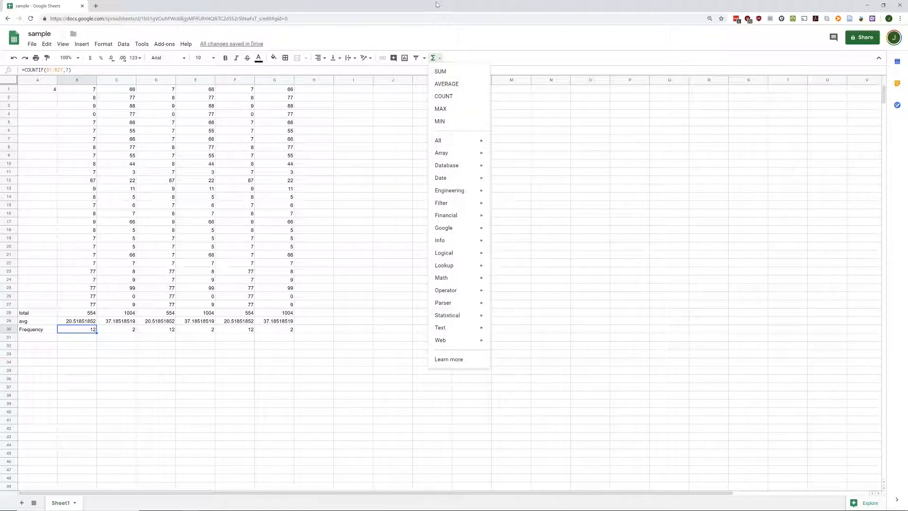
Step: Switch a filter on over the data and then off again, leaving no filter
click(416, 58)
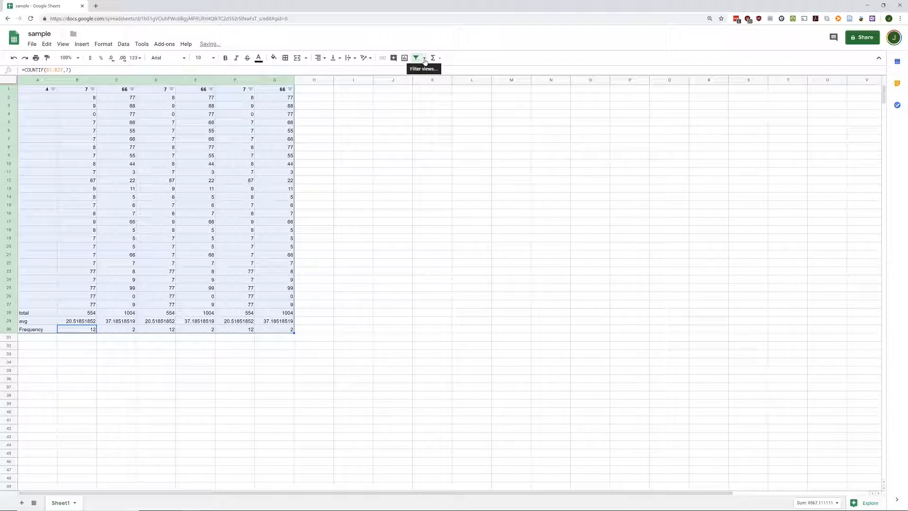
click(418, 58)
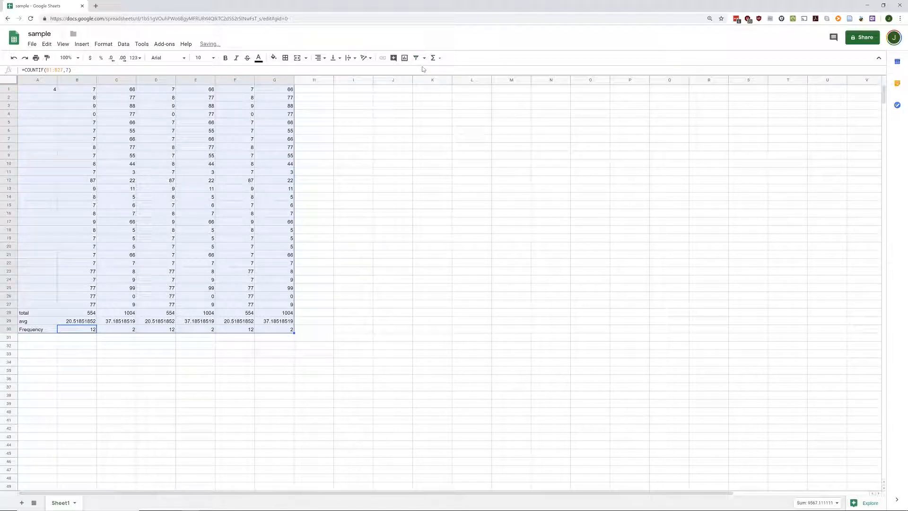